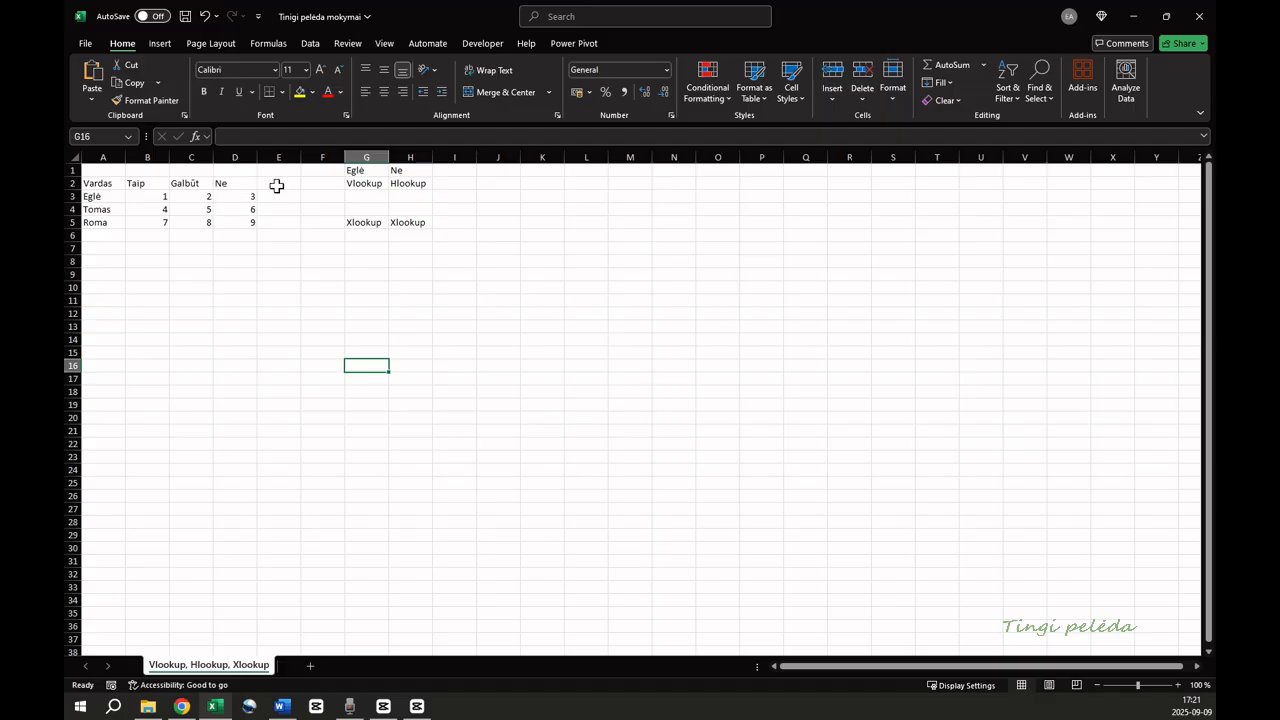
Step: Enter a VLOOKUP formula in G3 that looks up G1 in A3:D5 and returns column 4, with range lookup TRUE
{"action": "left_click", "coordinate": [352, 195]}
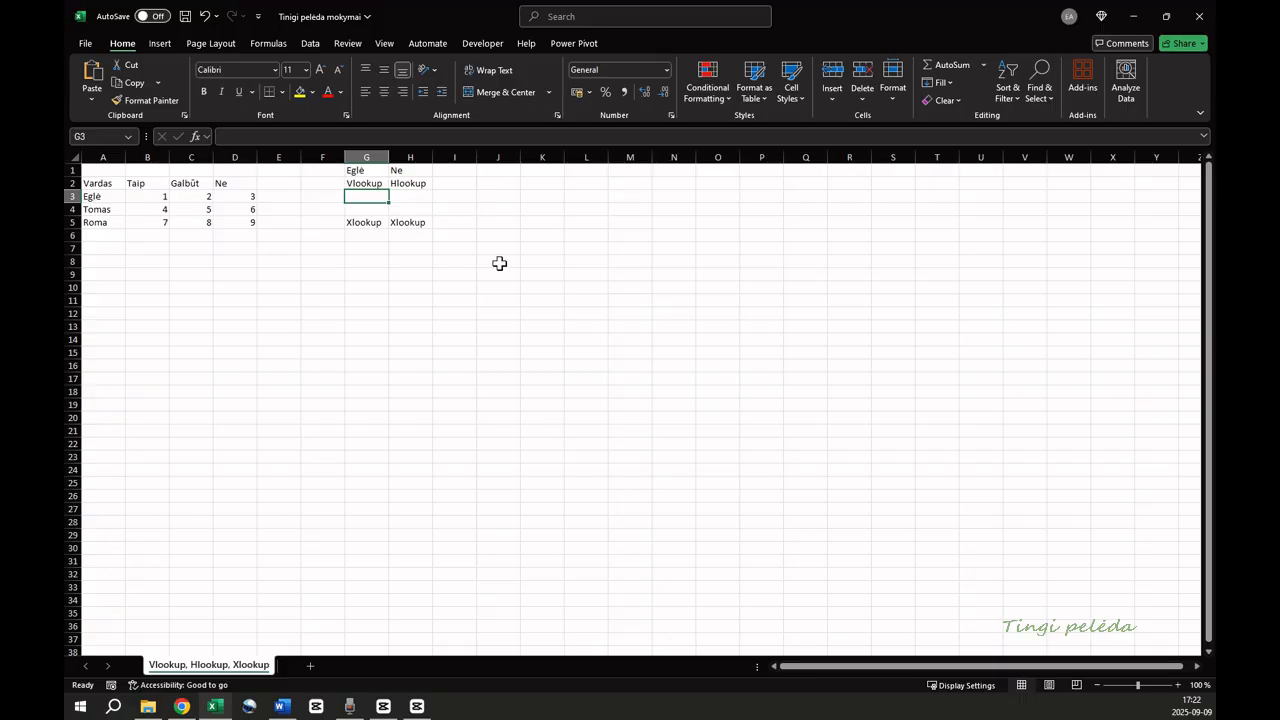
{"action": "type", "text": "=vlookup("}
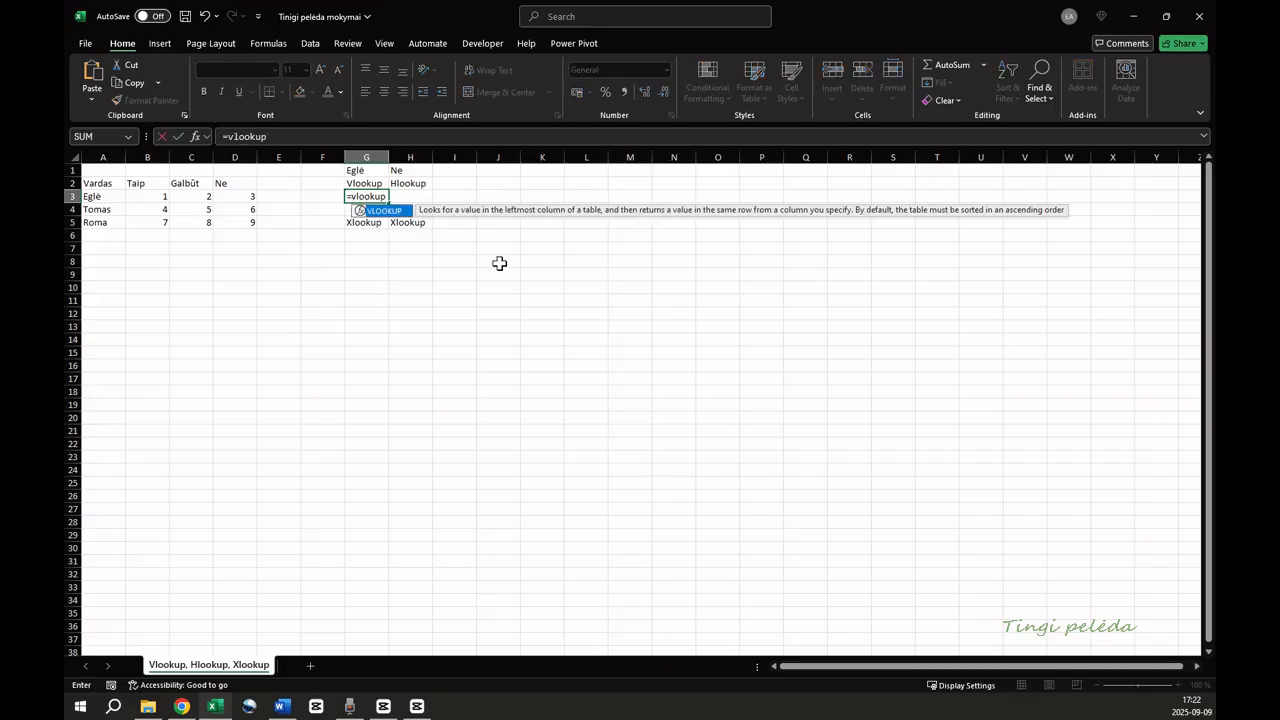
{"action": "left_click", "coordinate": [361, 170]}
{"action": "type", "text": ";"}
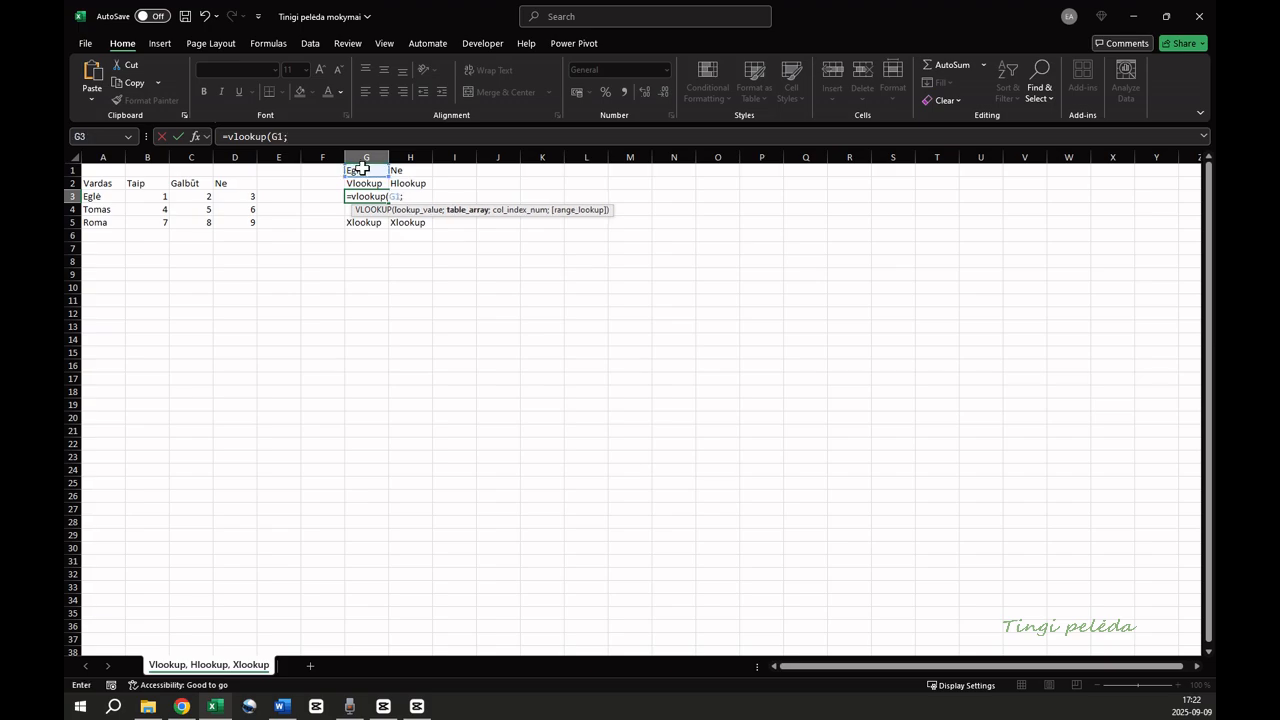
{"action": "left_click_drag", "start_coordinate": [100, 198], "coordinate": [229, 221]}
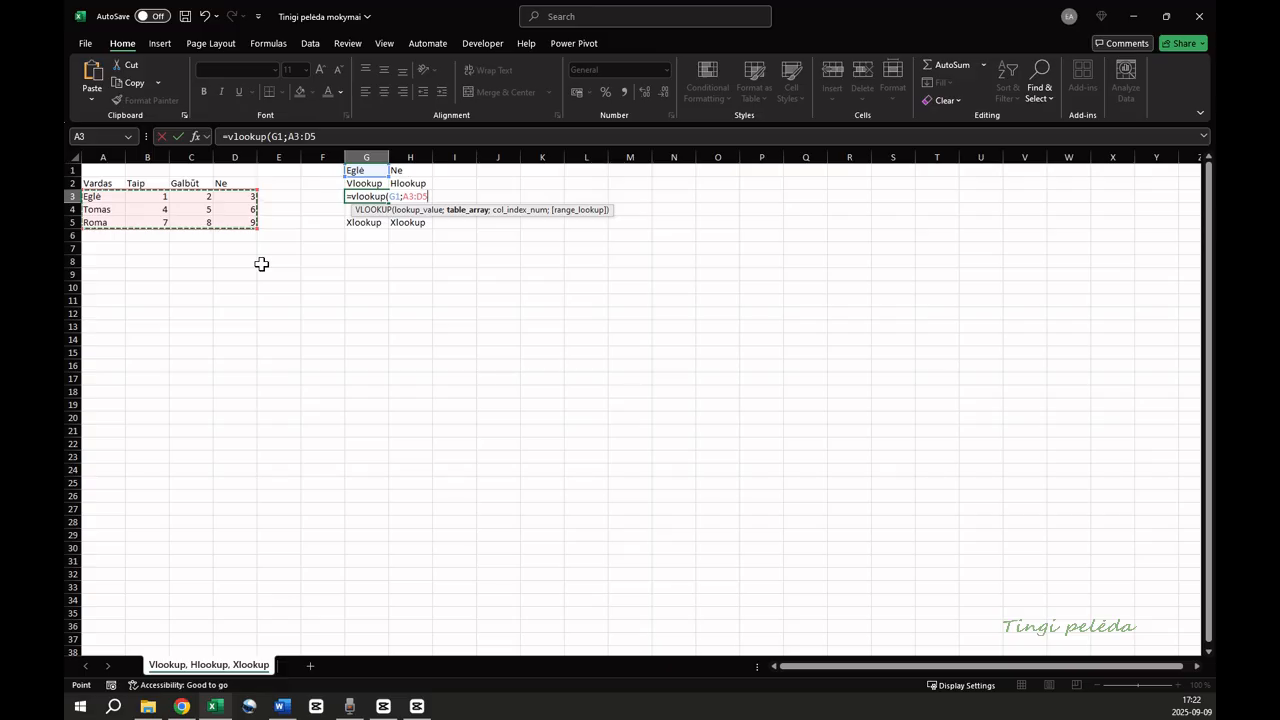
{"action": "type", "text": ";4"}
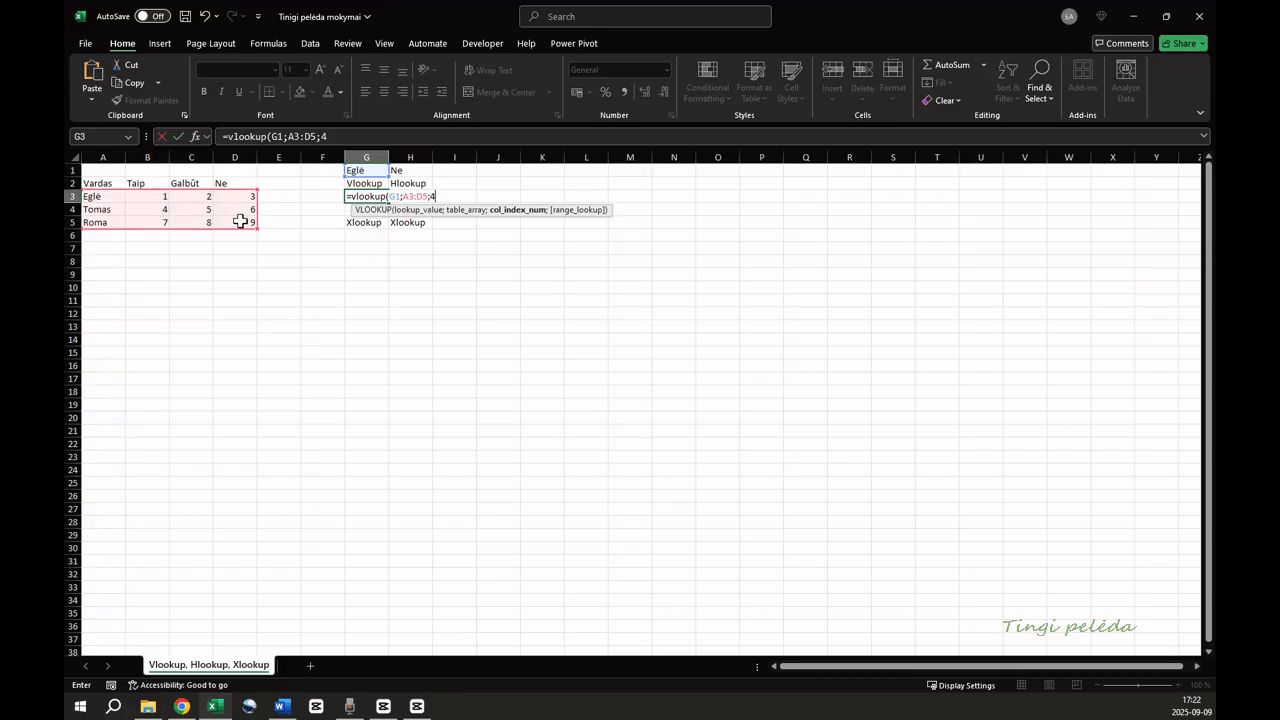
{"action": "type", "text": ";"}
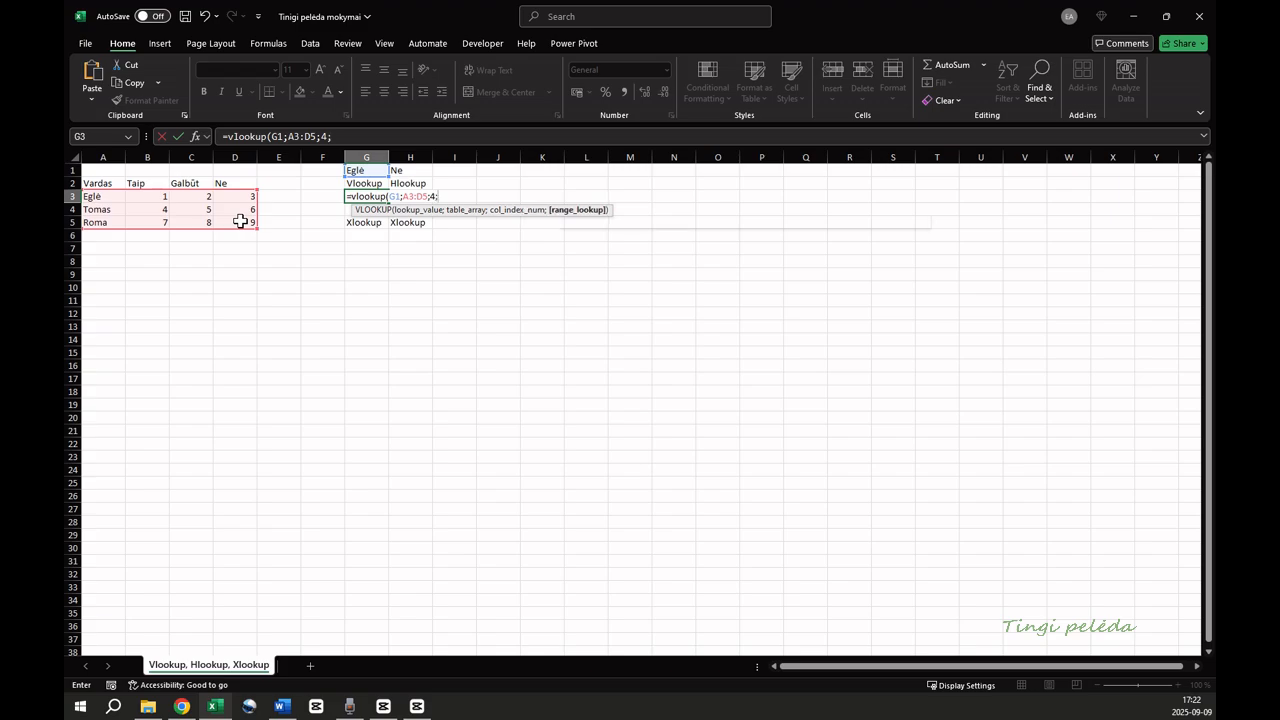
{"action": "double_click", "coordinate": [468, 223]}
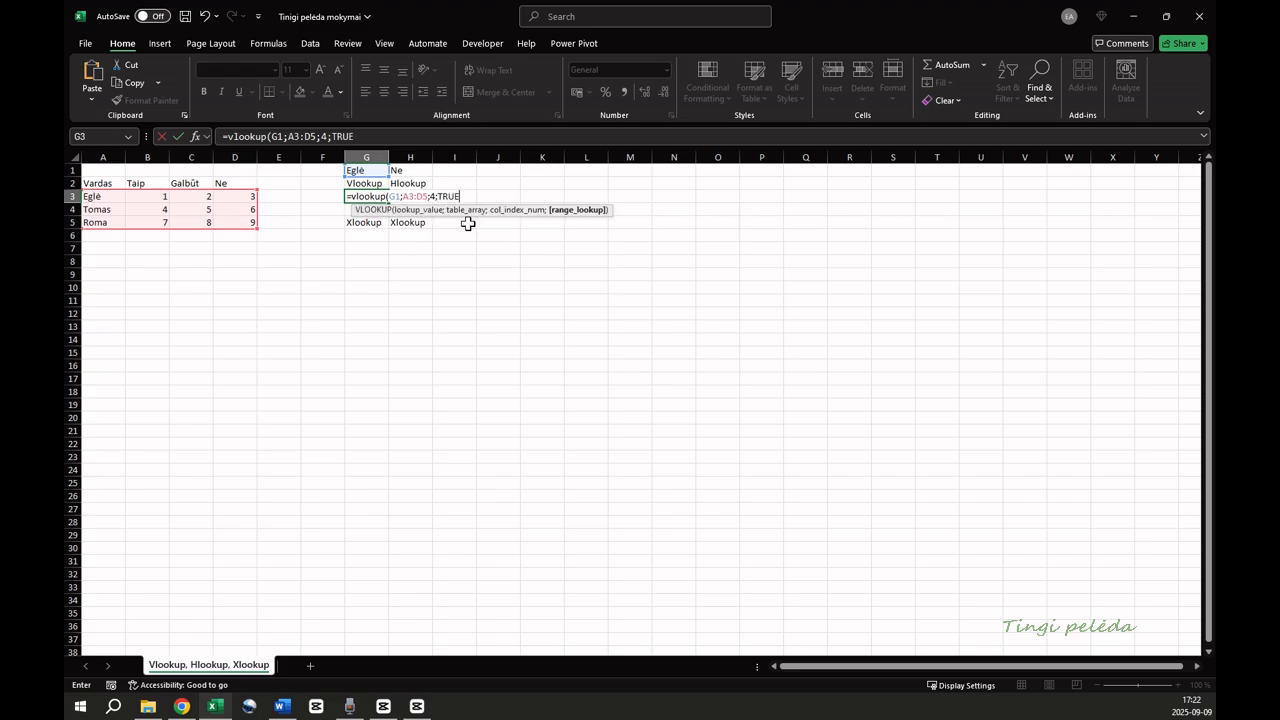
{"action": "type", "text": ")"}
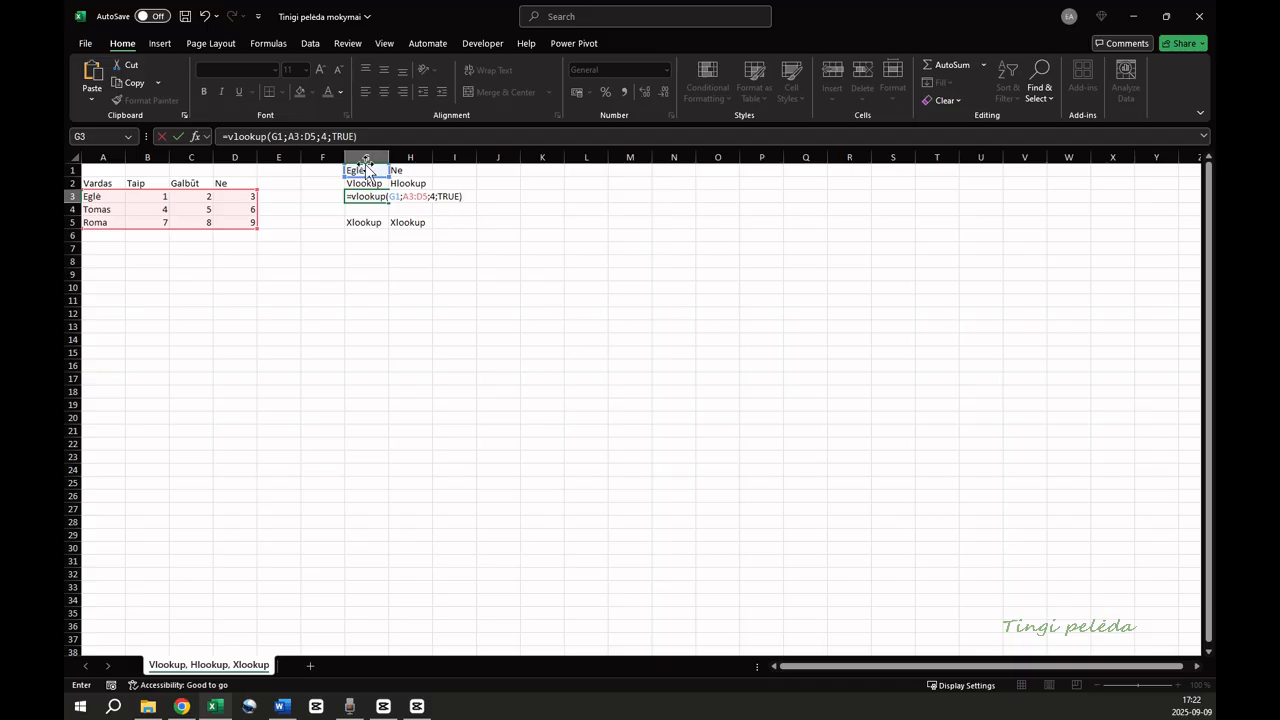
{"action": "key", "text": "Return"}
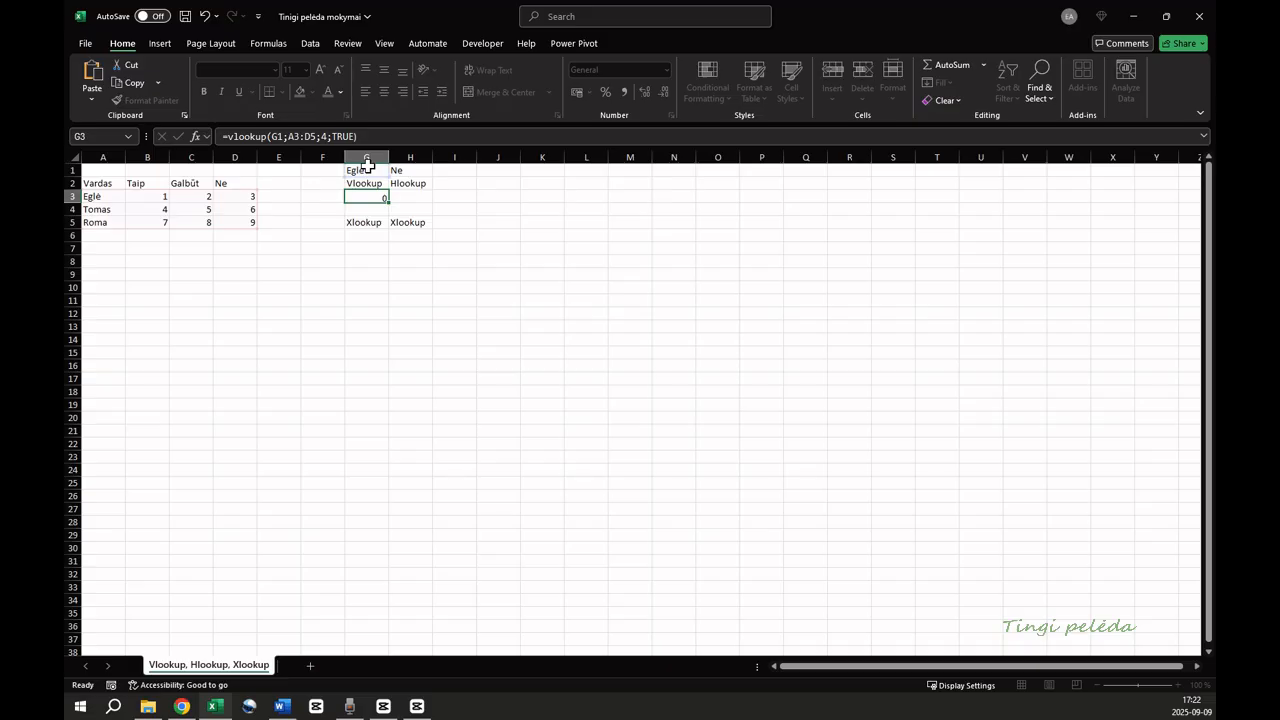
{"action": "left_click", "coordinate": [250, 198]}
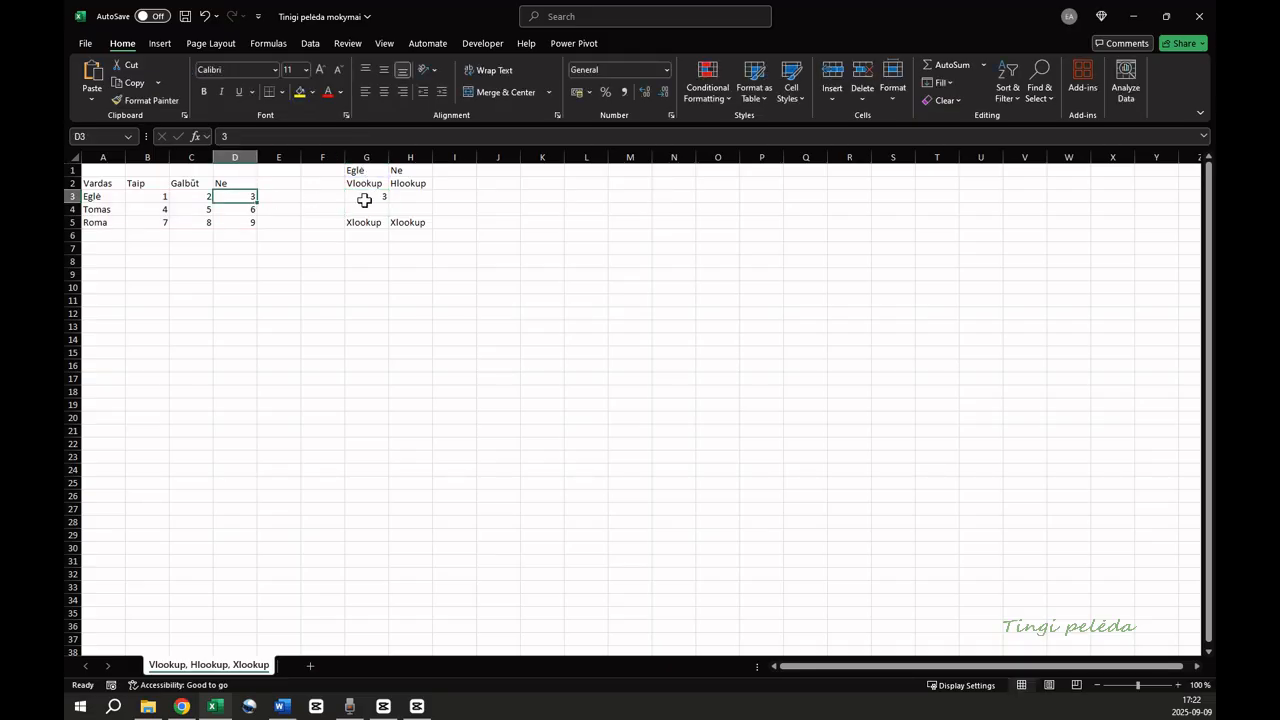
Step: Enter an HLOOKUP formula in H3 that looks up H1 in B2:D5 and returns row 4, with range lookup TRUE
{"action": "left_click", "coordinate": [415, 196]}
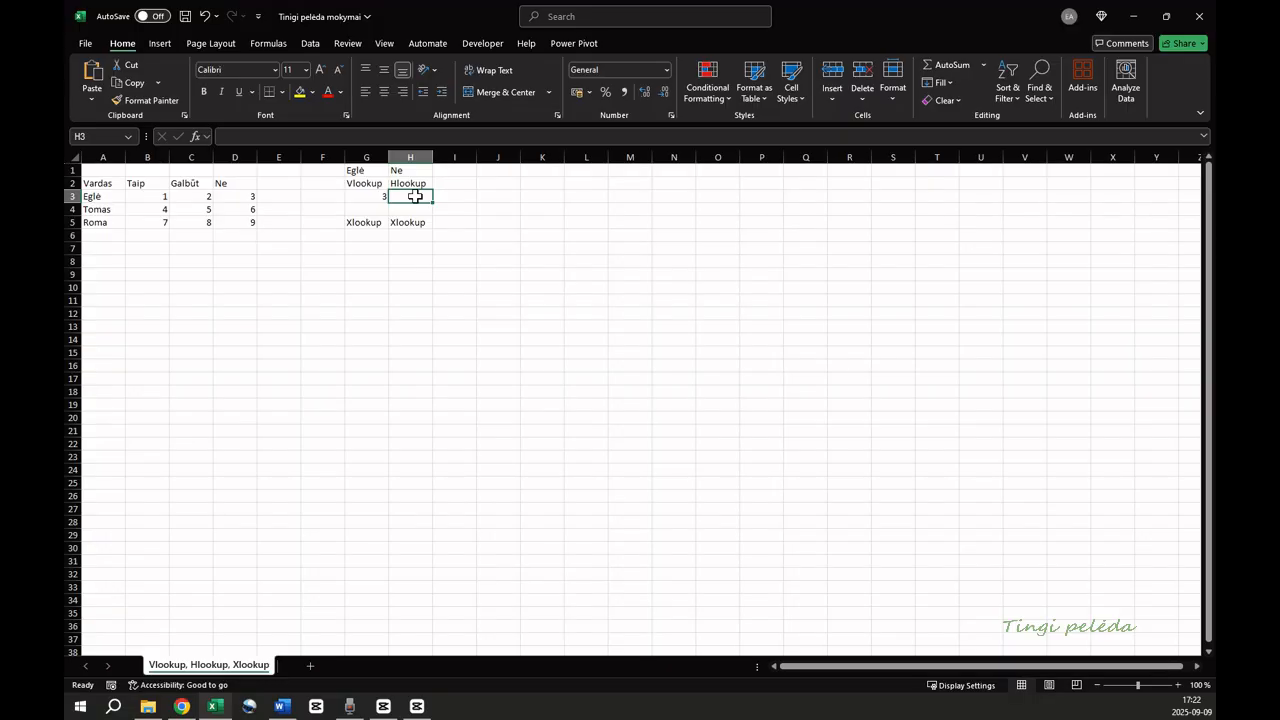
{"action": "type", "text": "=hlookup("}
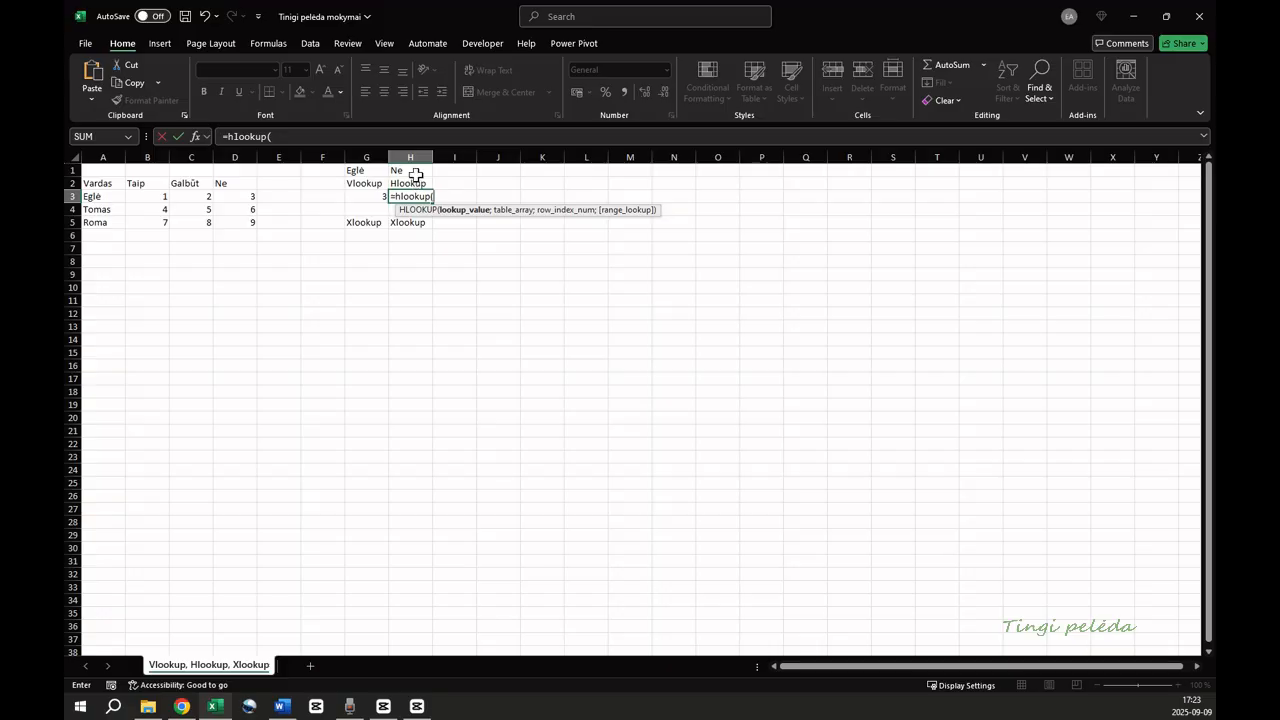
{"action": "left_click", "coordinate": [416, 172]}
{"action": "type", "text": ";"}
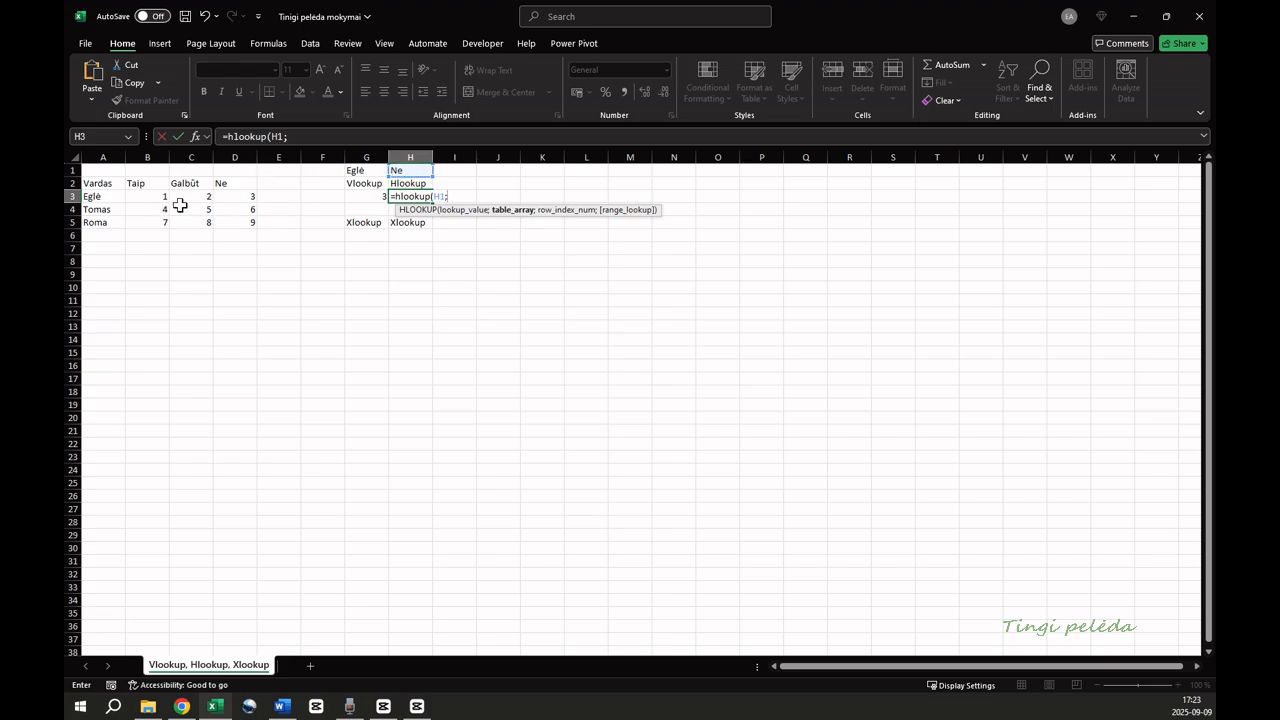
{"action": "left_click_drag", "start_coordinate": [144, 185], "coordinate": [222, 221]}
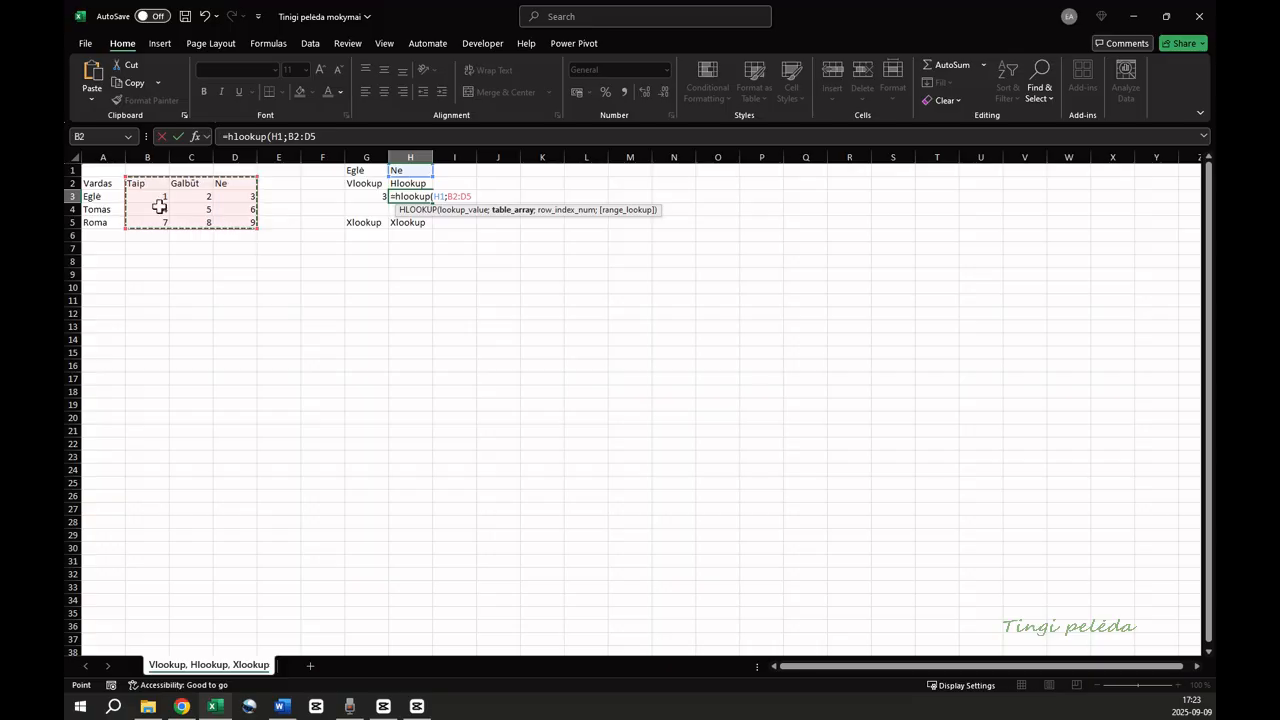
{"action": "type", "text": ";"}
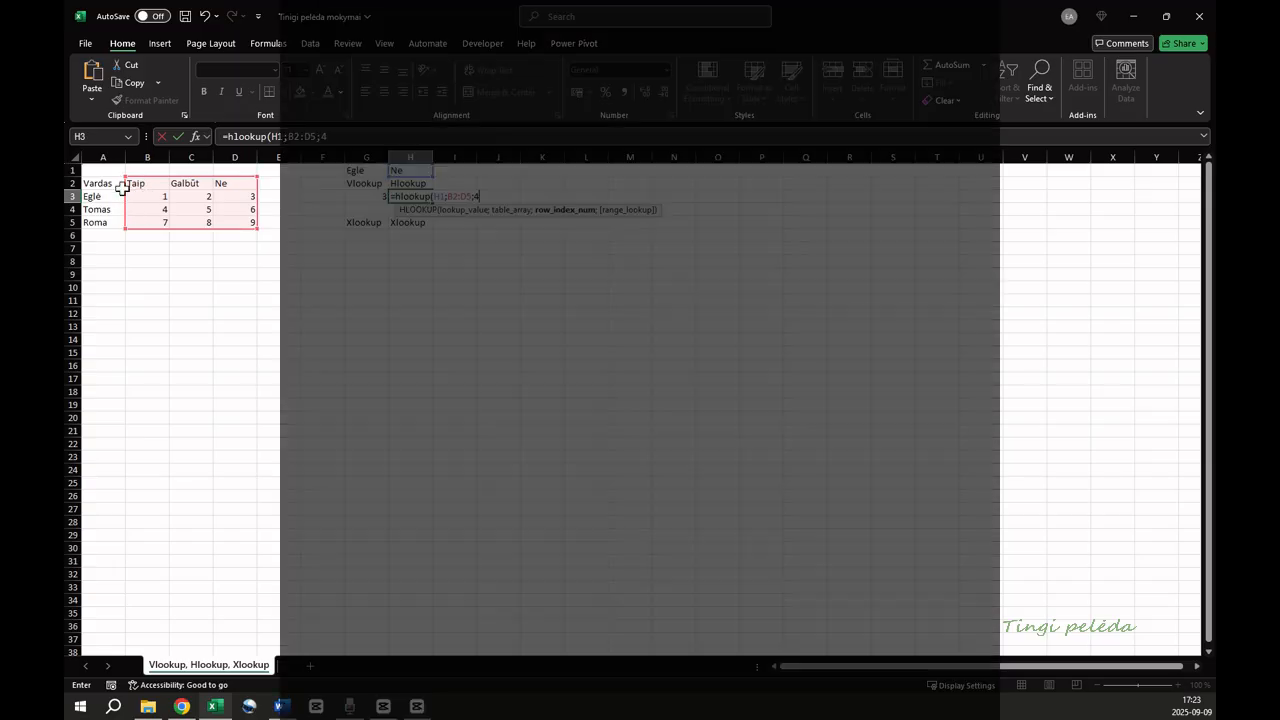
{"action": "type", "text": "4;"}
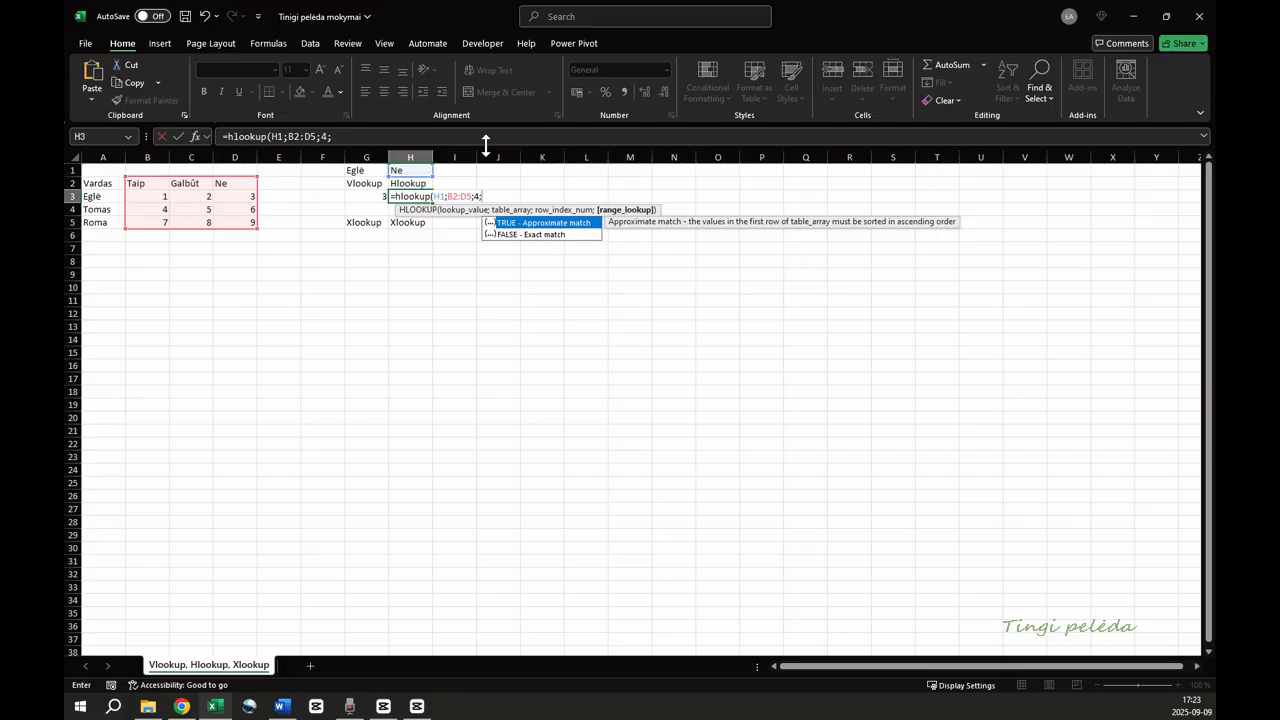
{"action": "double_click", "coordinate": [520, 223]}
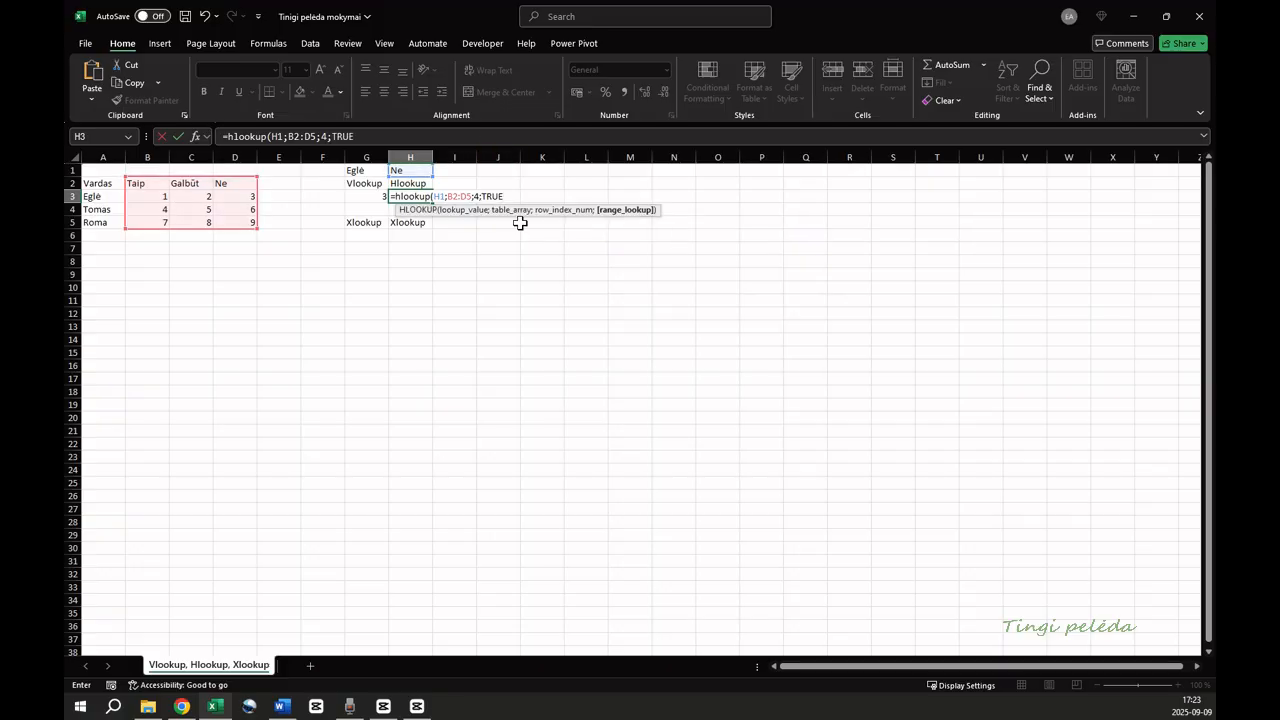
{"action": "key", "text": "Return"}
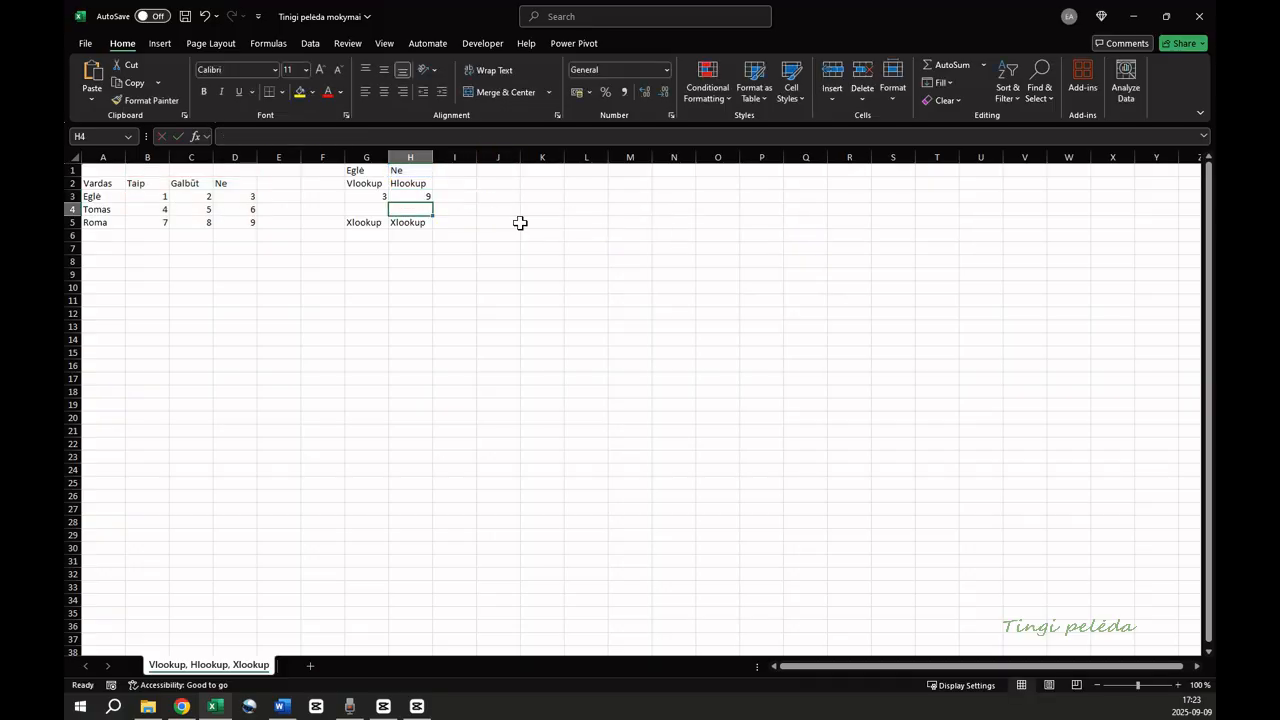
{"action": "left_click", "coordinate": [234, 222]}
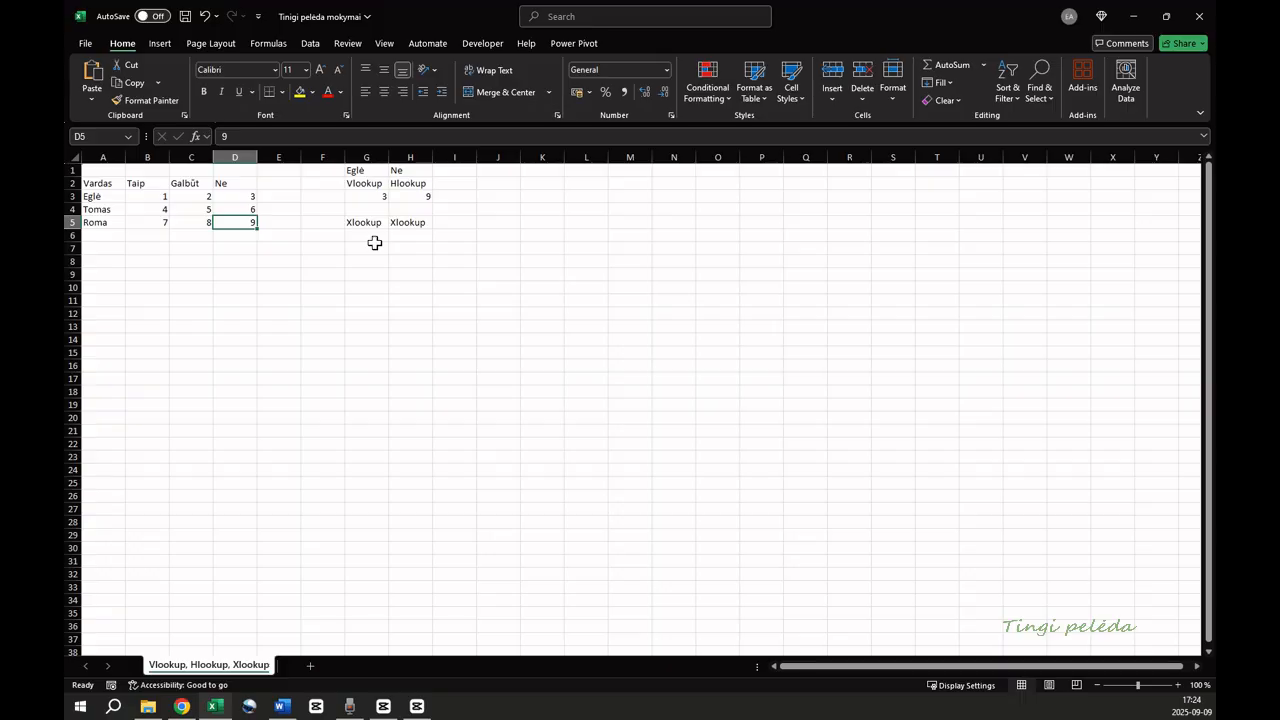
Step: Enter an XLOOKUP formula in G6 that finds G1 in A3:A5, returns from D3:D5, and gives 0 if not found
{"action": "left_click", "coordinate": [375, 238]}
{"action": "type", "text": "="}
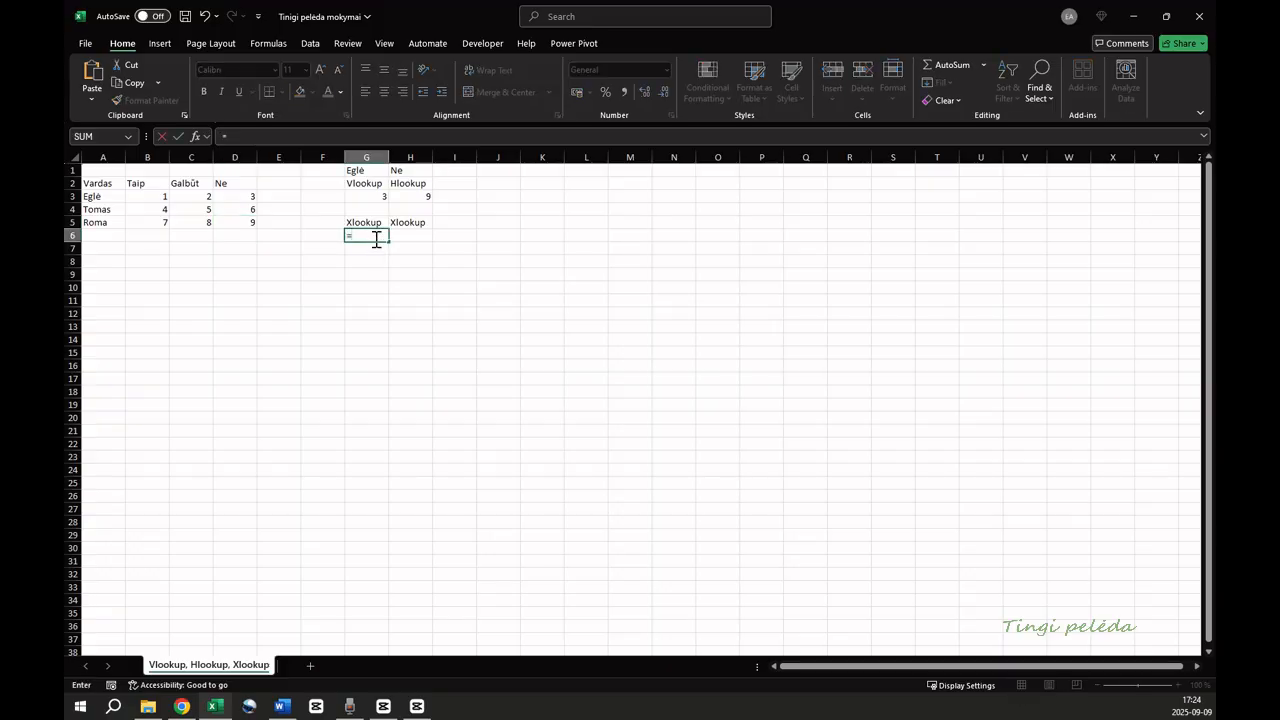
{"action": "type", "text": "xlookup("}
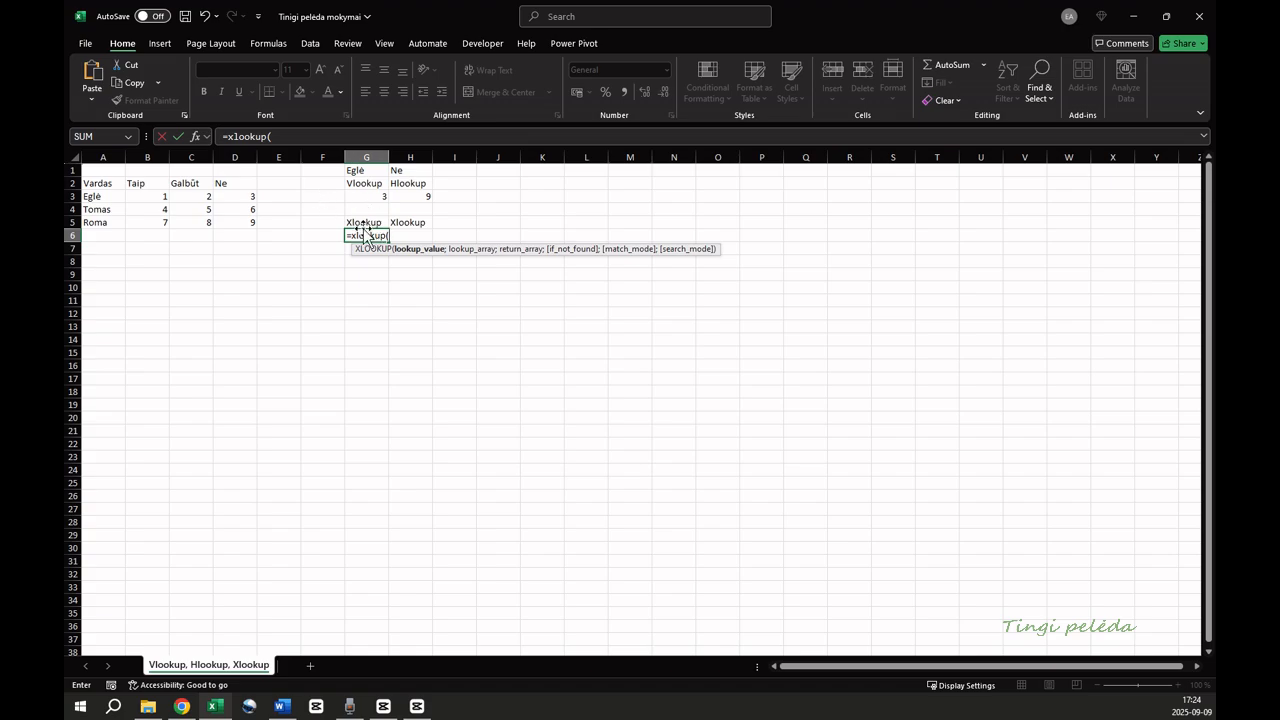
{"action": "left_click", "coordinate": [360, 168]}
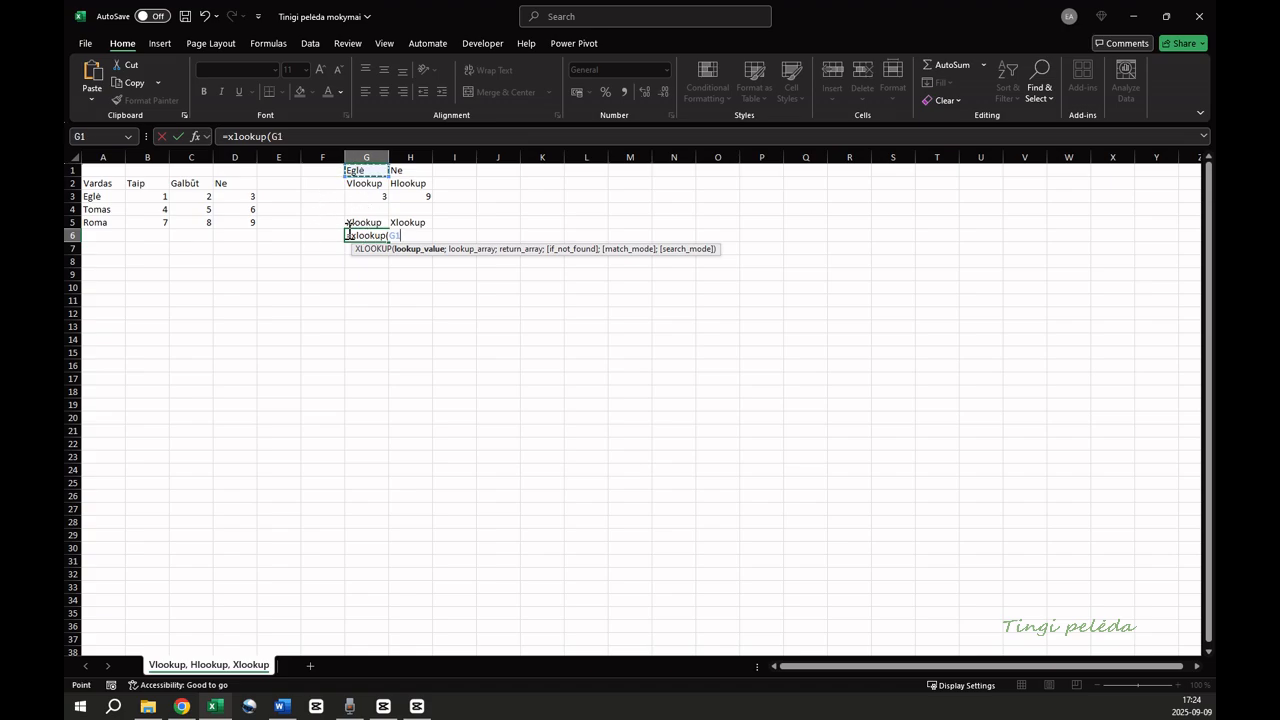
{"action": "type", "text": ";"}
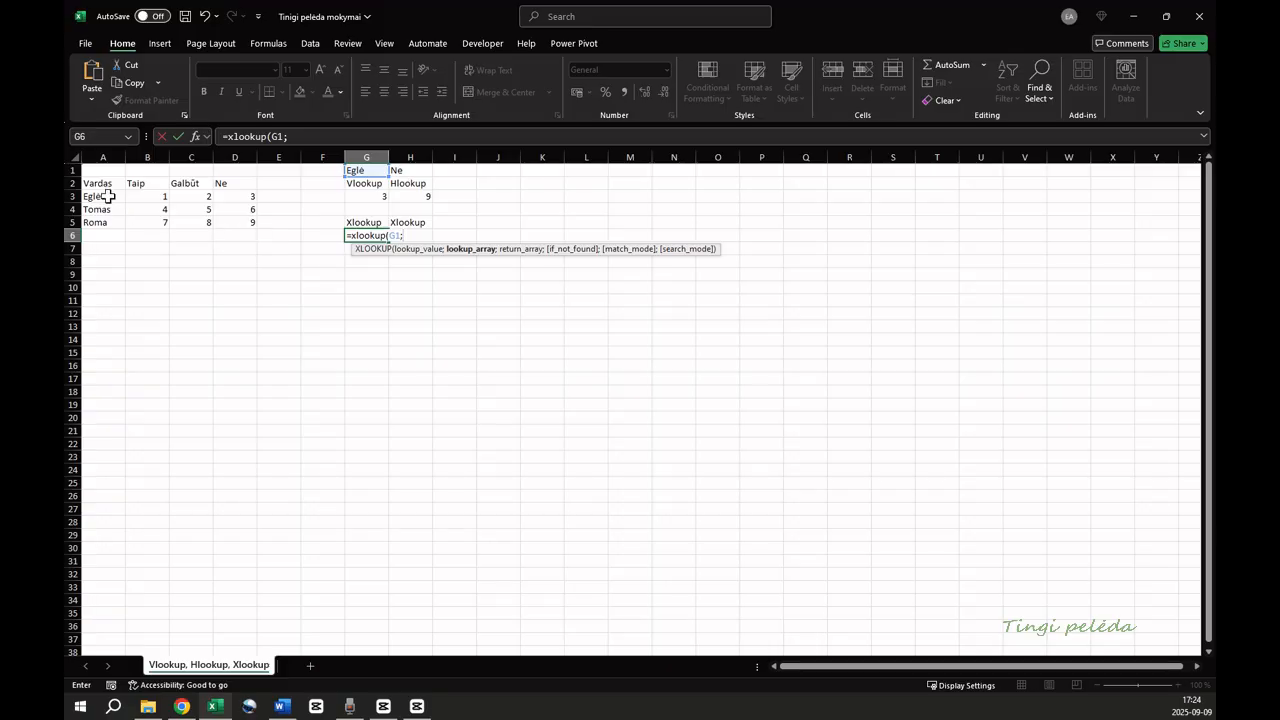
{"action": "left_click_drag", "start_coordinate": [106, 197], "coordinate": [104, 218]}
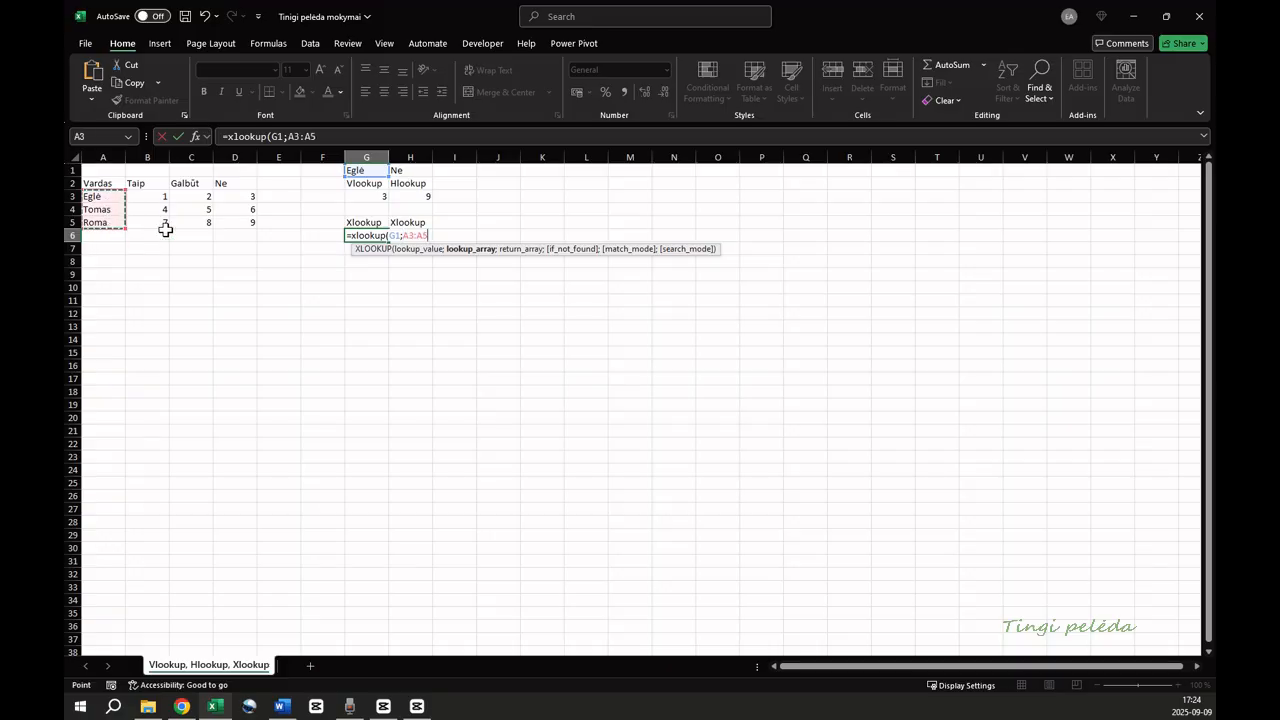
{"action": "type", "text": ";"}
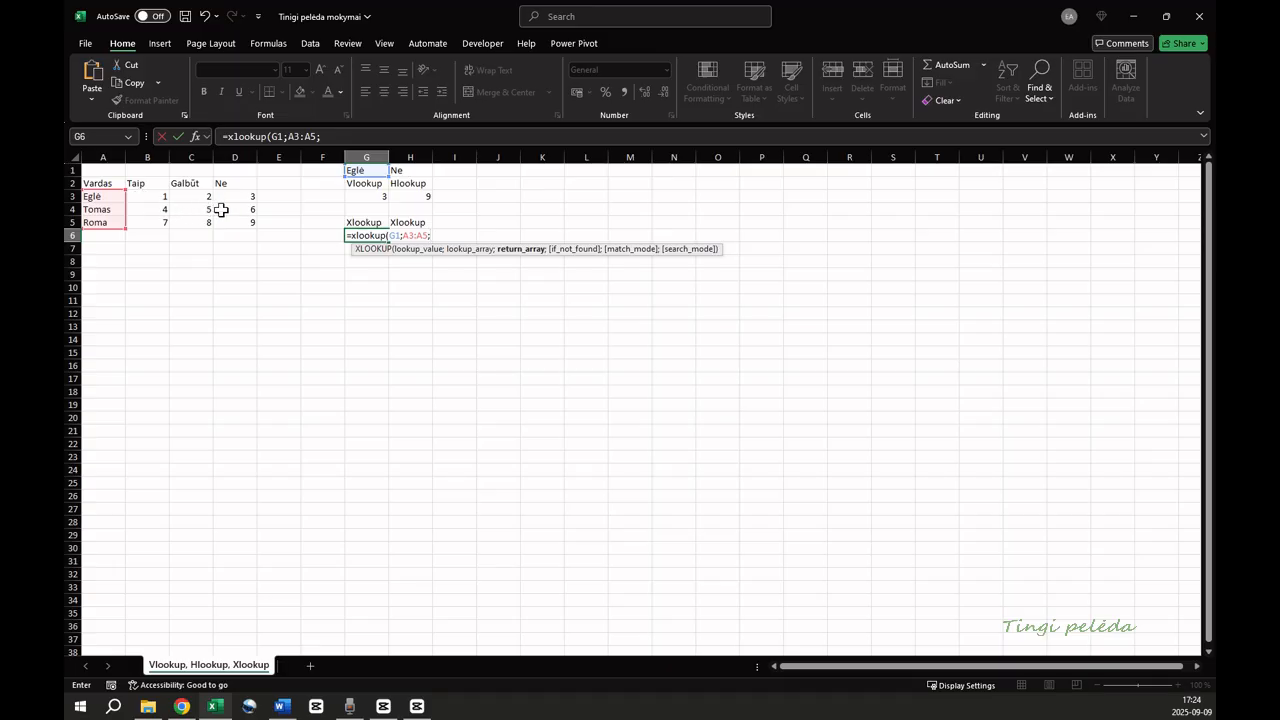
{"action": "left_click_drag", "start_coordinate": [234, 195], "coordinate": [235, 222]}
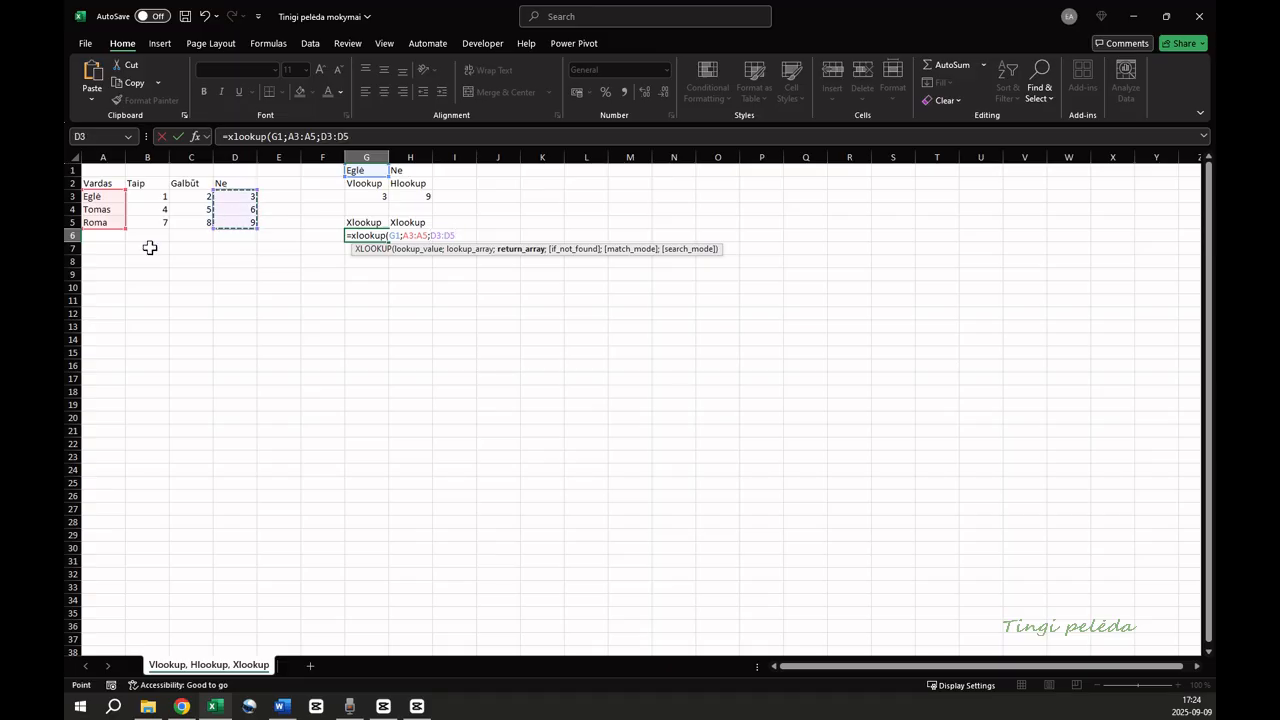
{"action": "type", "text": ";"}
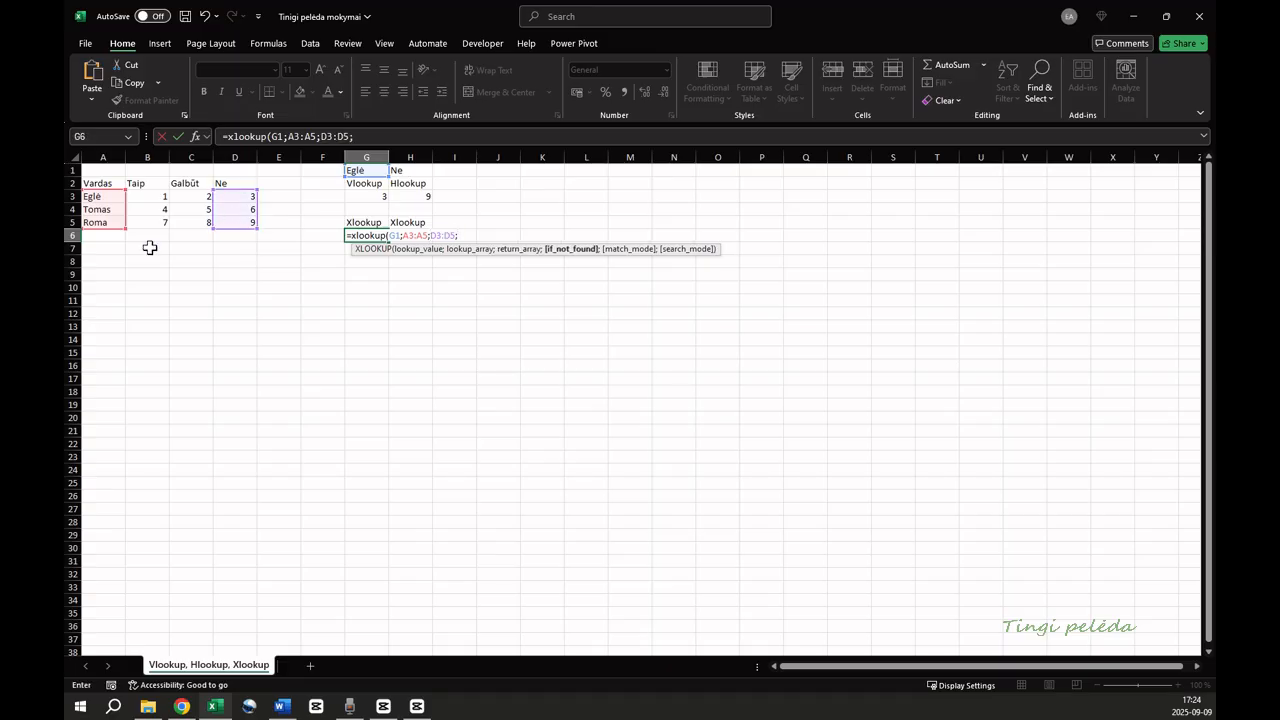
{"action": "left_click", "coordinate": [408, 140]}
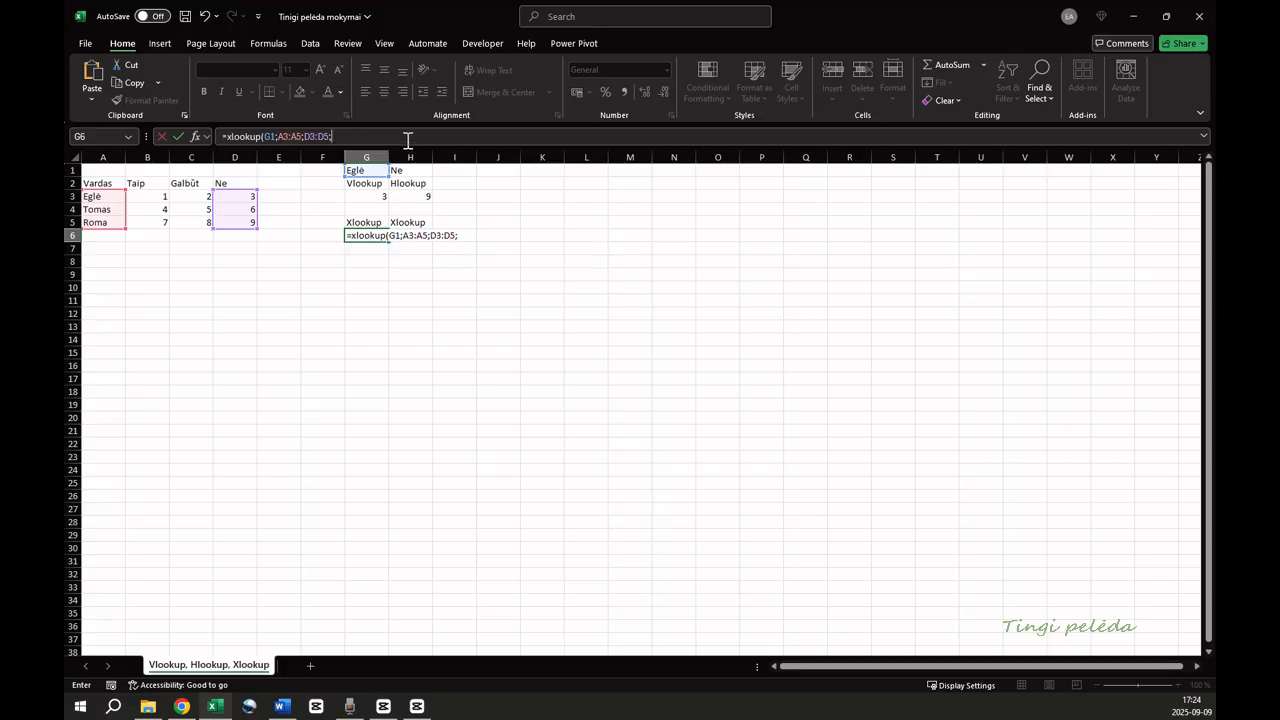
{"action": "type", "text": "0"}
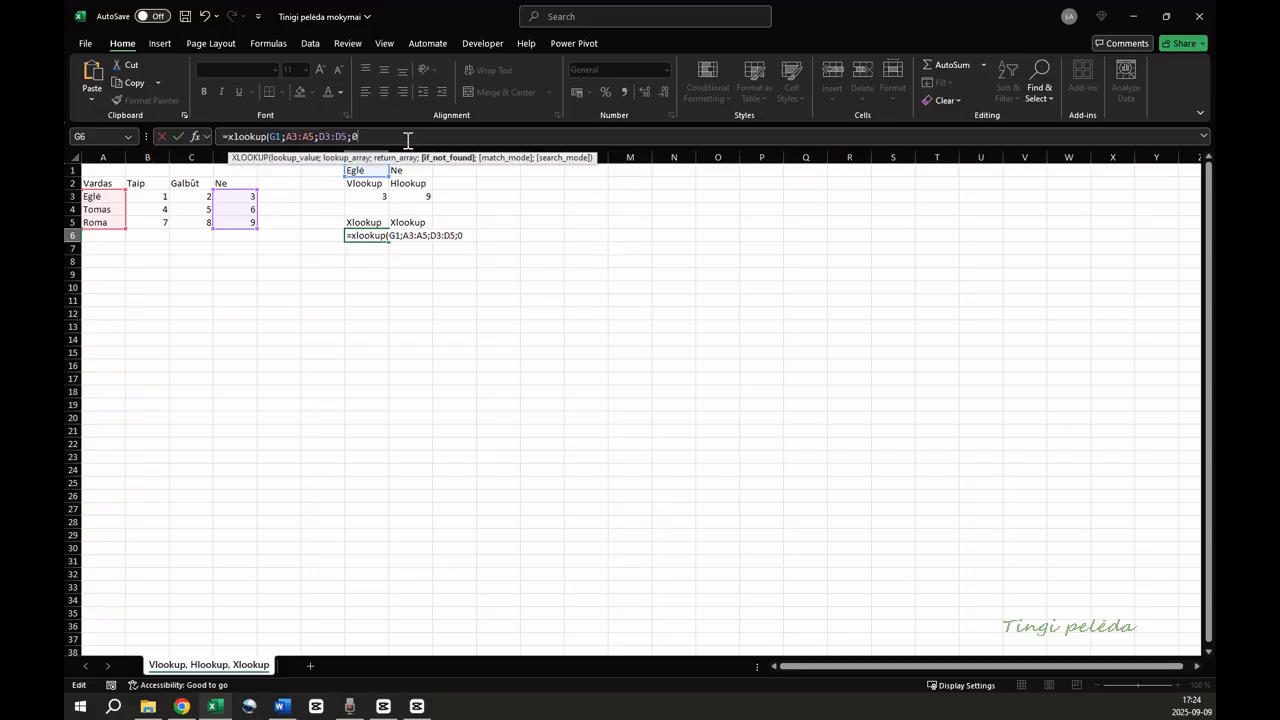
{"action": "key", "text": "Return"}
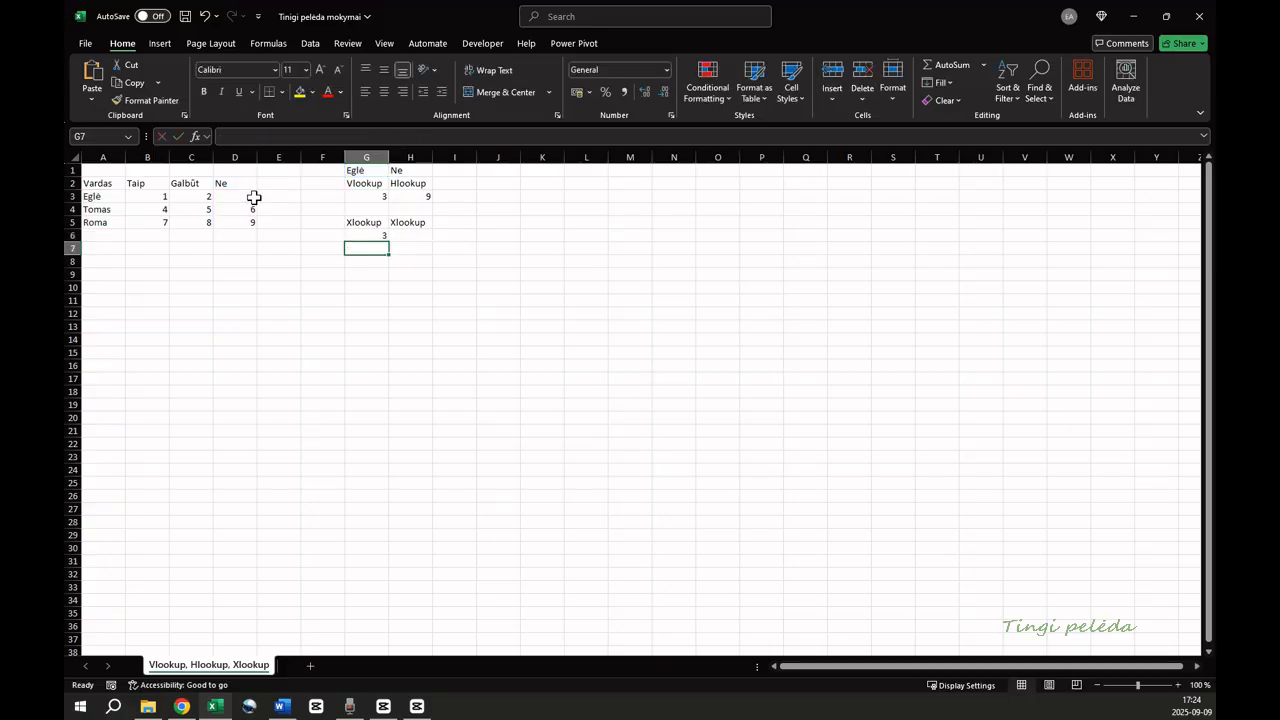
Step: Clear the name in A3 to test how the VLOOKUP and XLOOKUP formulas handle a missing match, and undo the deletion
{"action": "left_click", "coordinate": [100, 196]}
{"action": "key", "text": "Delete"}
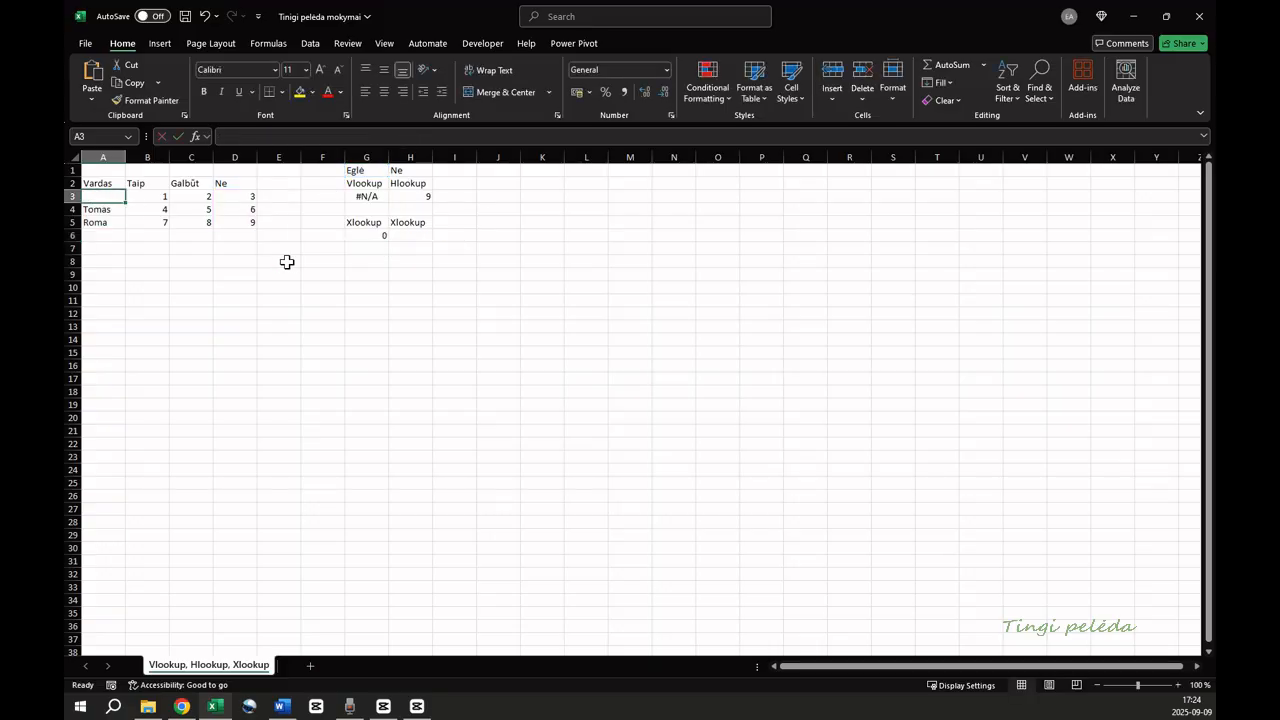
{"action": "left_click", "coordinate": [380, 195]}
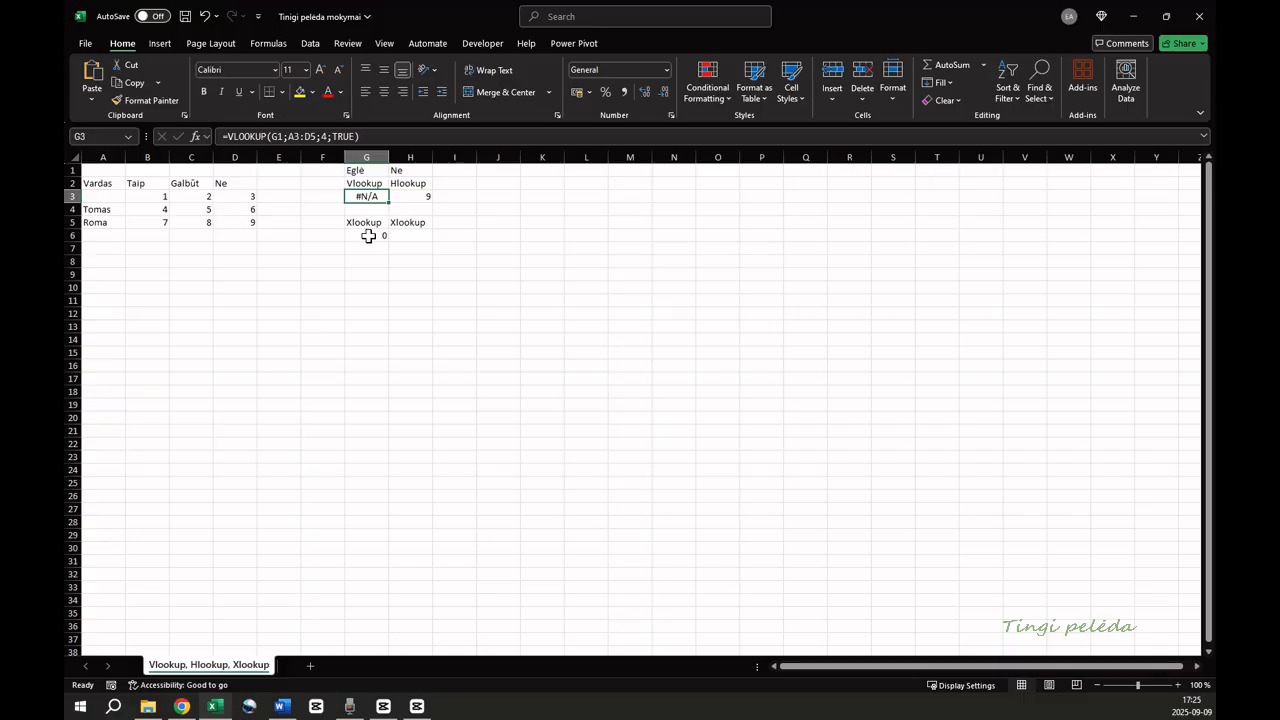
{"action": "key", "text": "ctrl+z"}
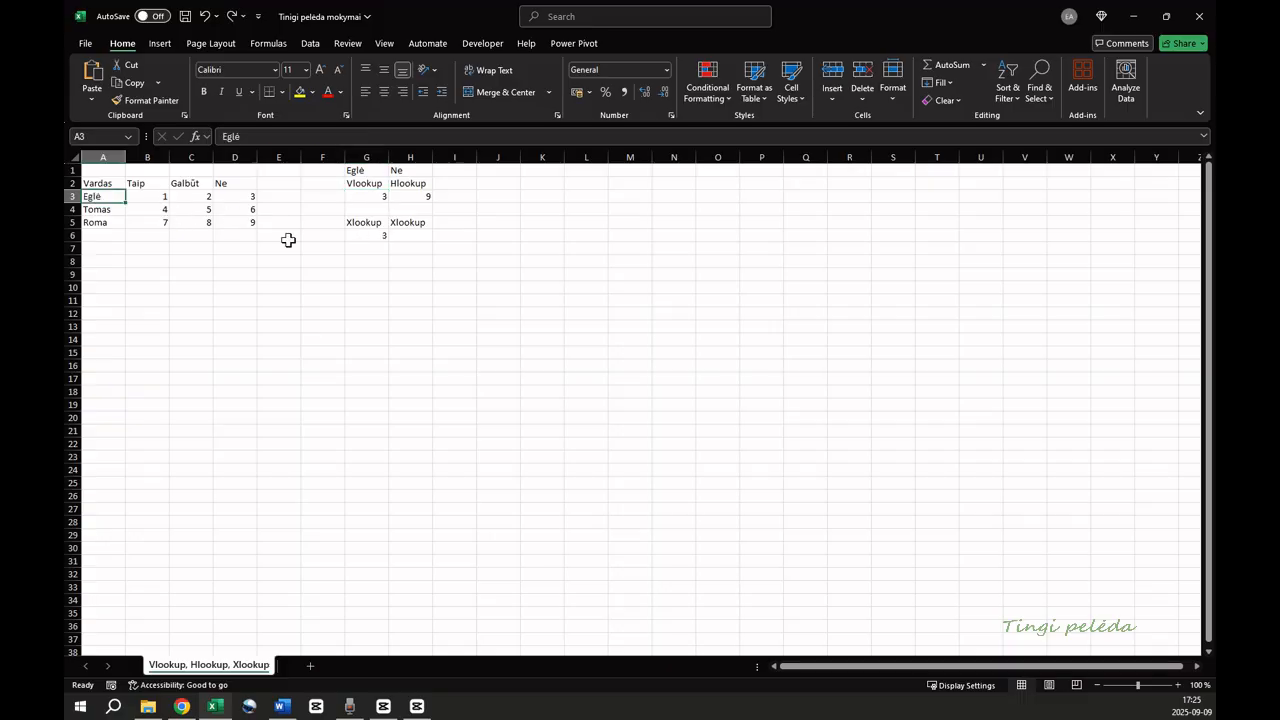
Step: Enter an XLOOKUP formula in H6 that finds H1 in B2:D2, returns from B5:D5, and gives 0 if not found
{"action": "left_click", "coordinate": [423, 237]}
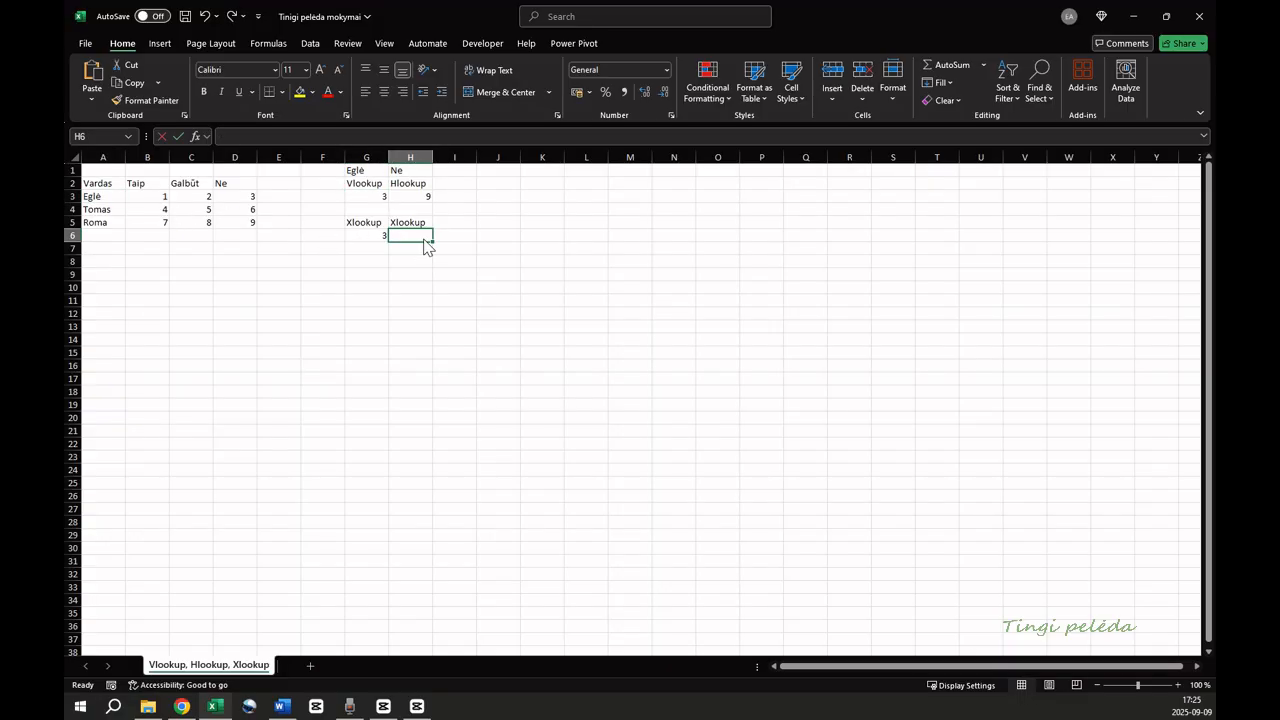
{"action": "type", "text": "=xlookup("}
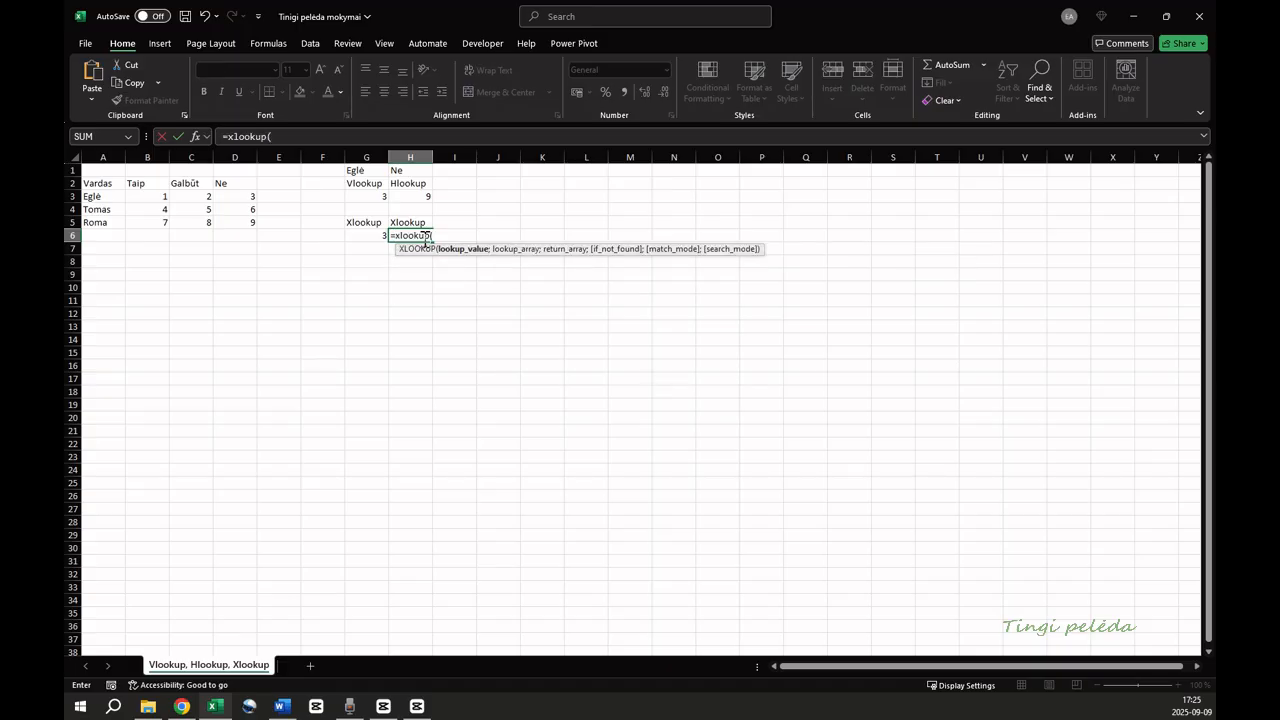
{"action": "left_click", "coordinate": [418, 172]}
{"action": "type", "text": ";"}
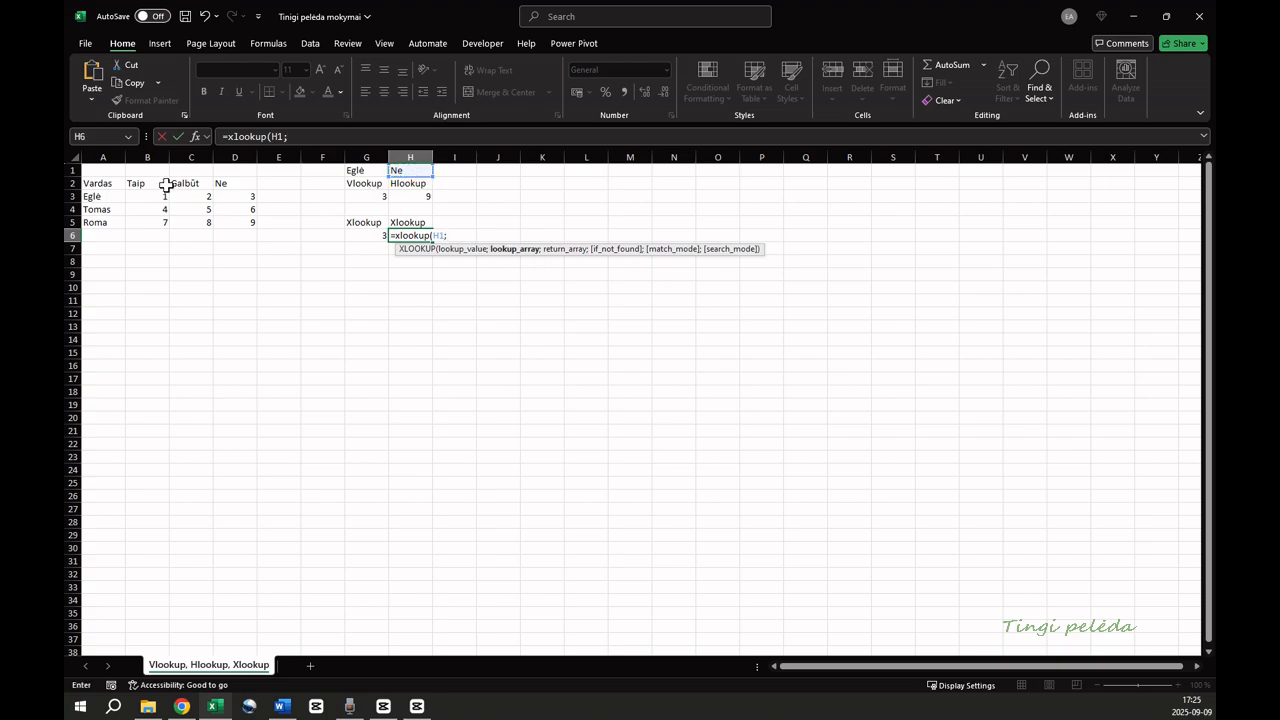
{"action": "left_click_drag", "start_coordinate": [147, 181], "coordinate": [247, 186]}
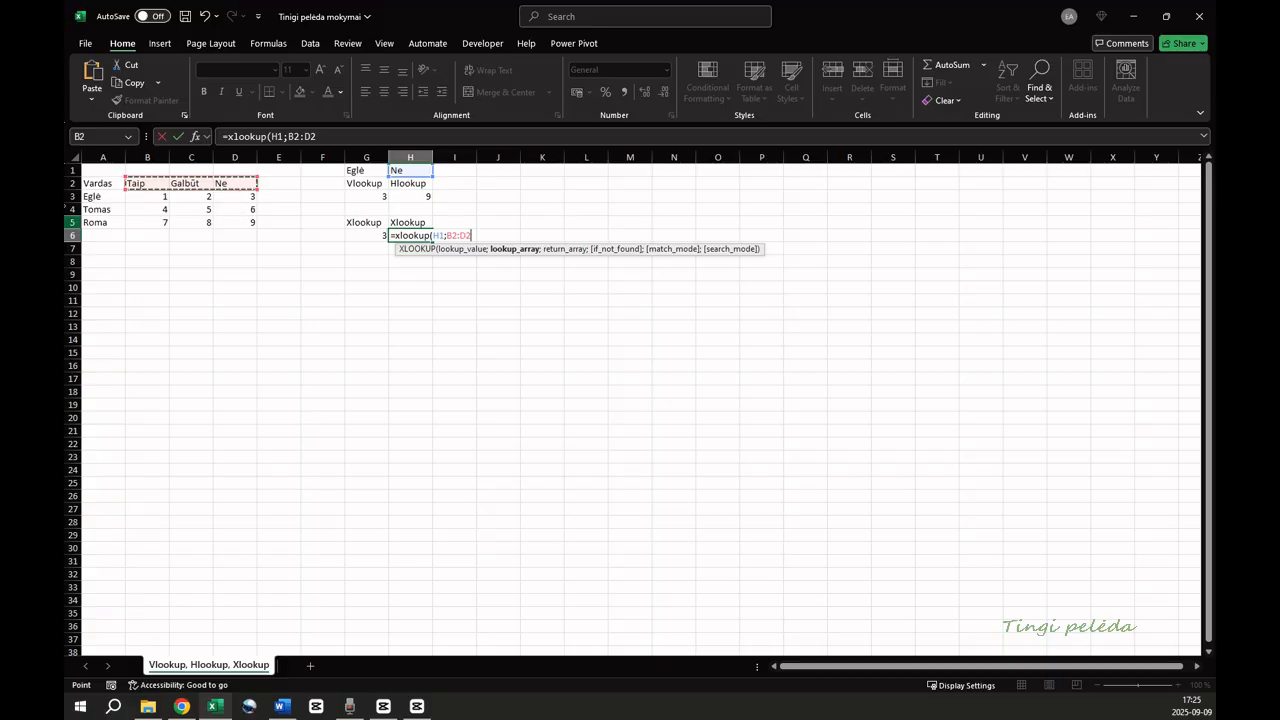
{"action": "type", "text": ";"}
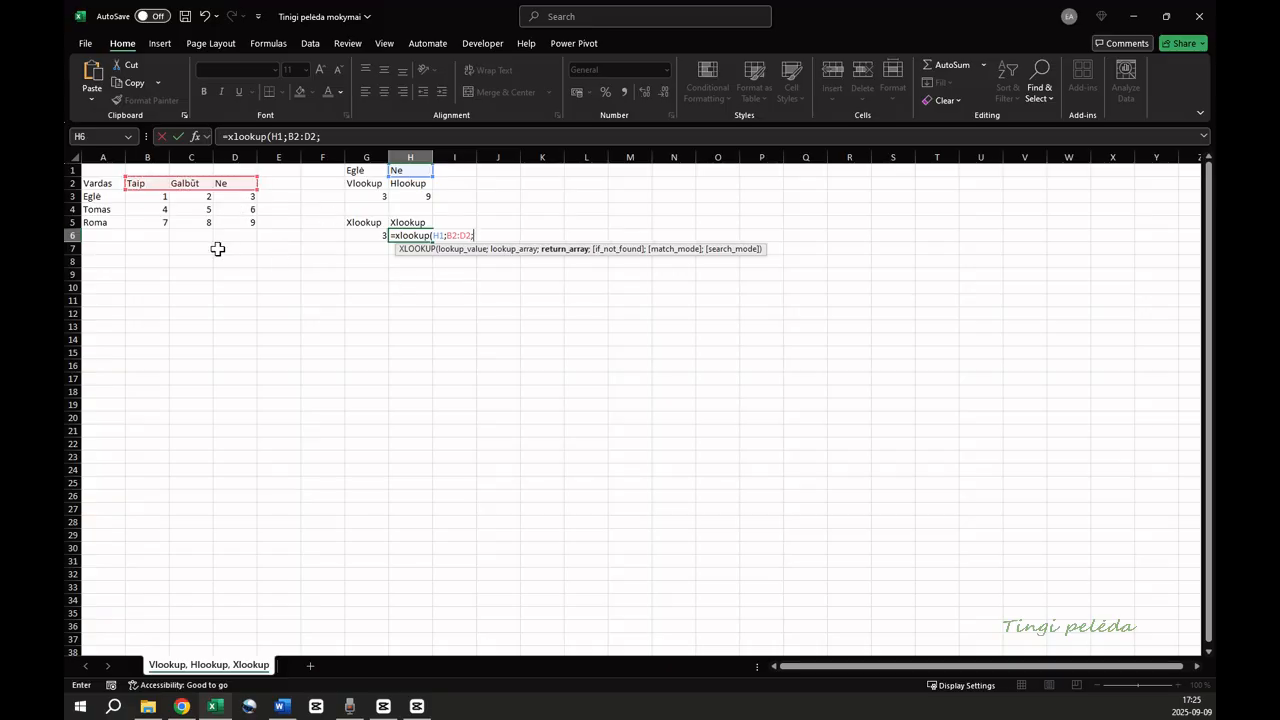
{"action": "left_click_drag", "start_coordinate": [149, 221], "coordinate": [214, 220]}
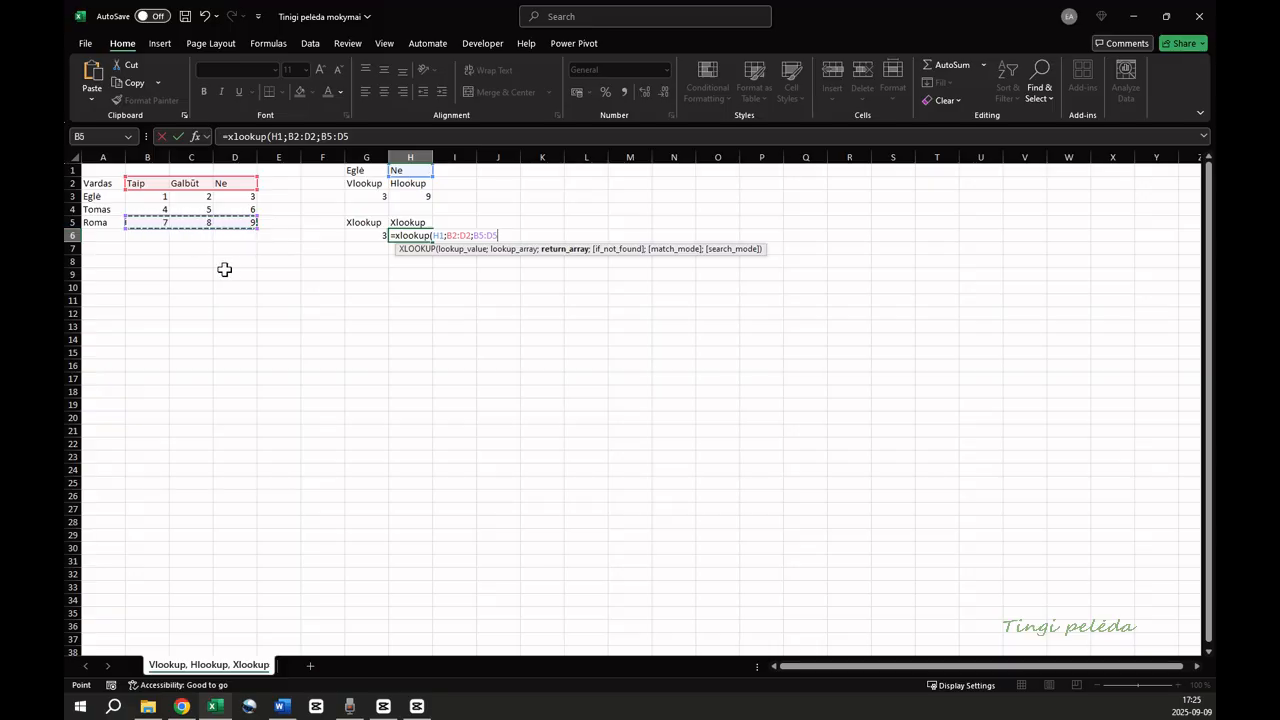
{"action": "type", "text": ";"}
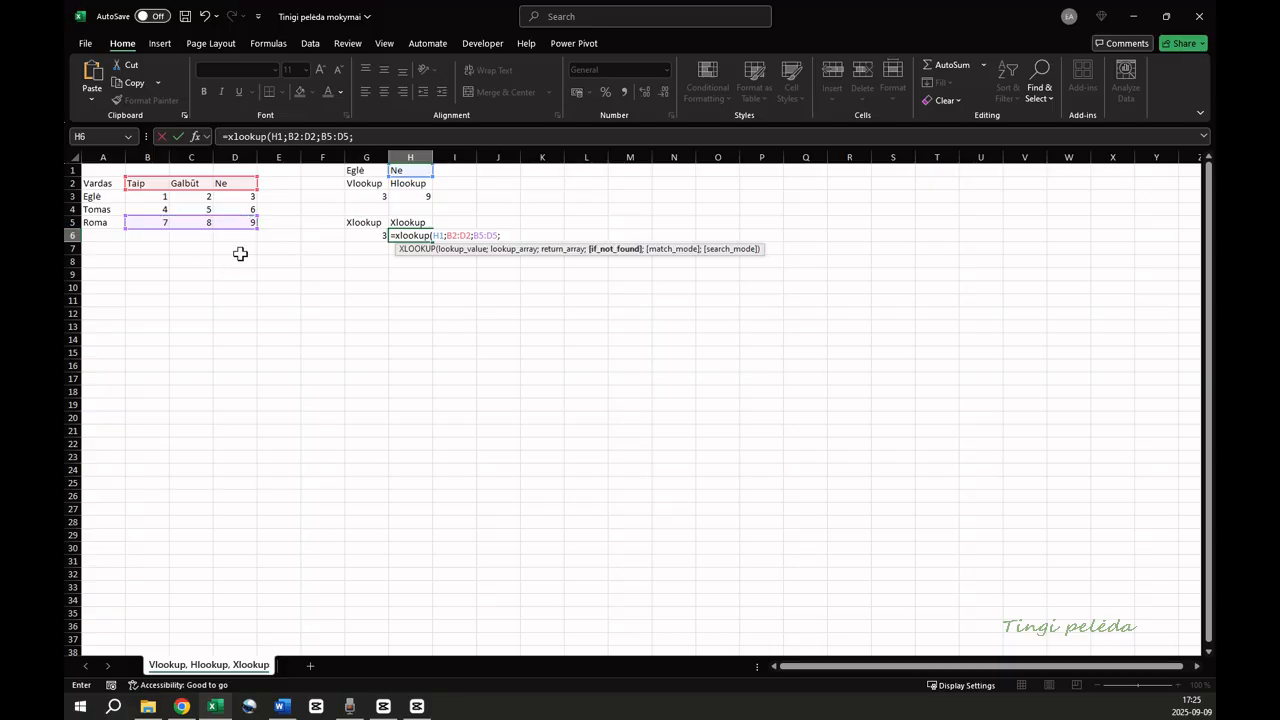
{"action": "type", "text": "0)"}
{"action": "key", "text": "Return"}
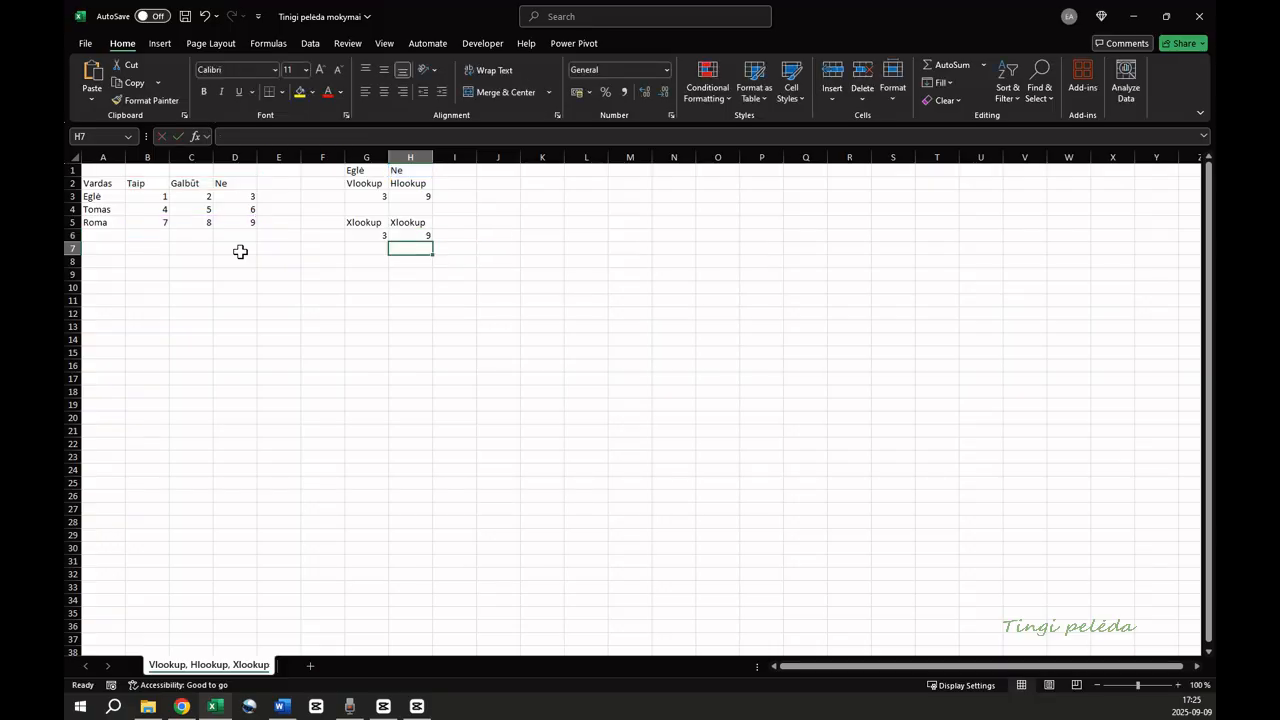
Step: Add match mode -1 (exact match or next smaller item) to the XLOOKUP formula in G6
{"action": "left_click", "coordinate": [372, 234]}
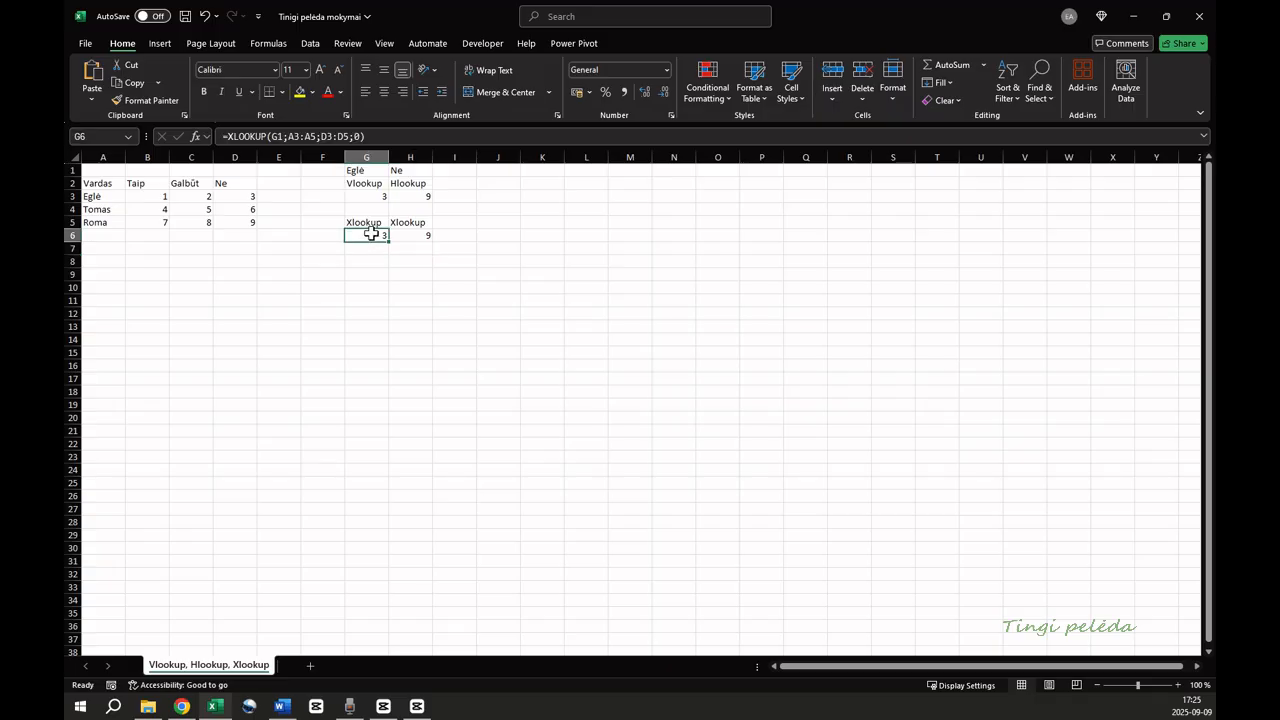
{"action": "left_click", "coordinate": [365, 137]}
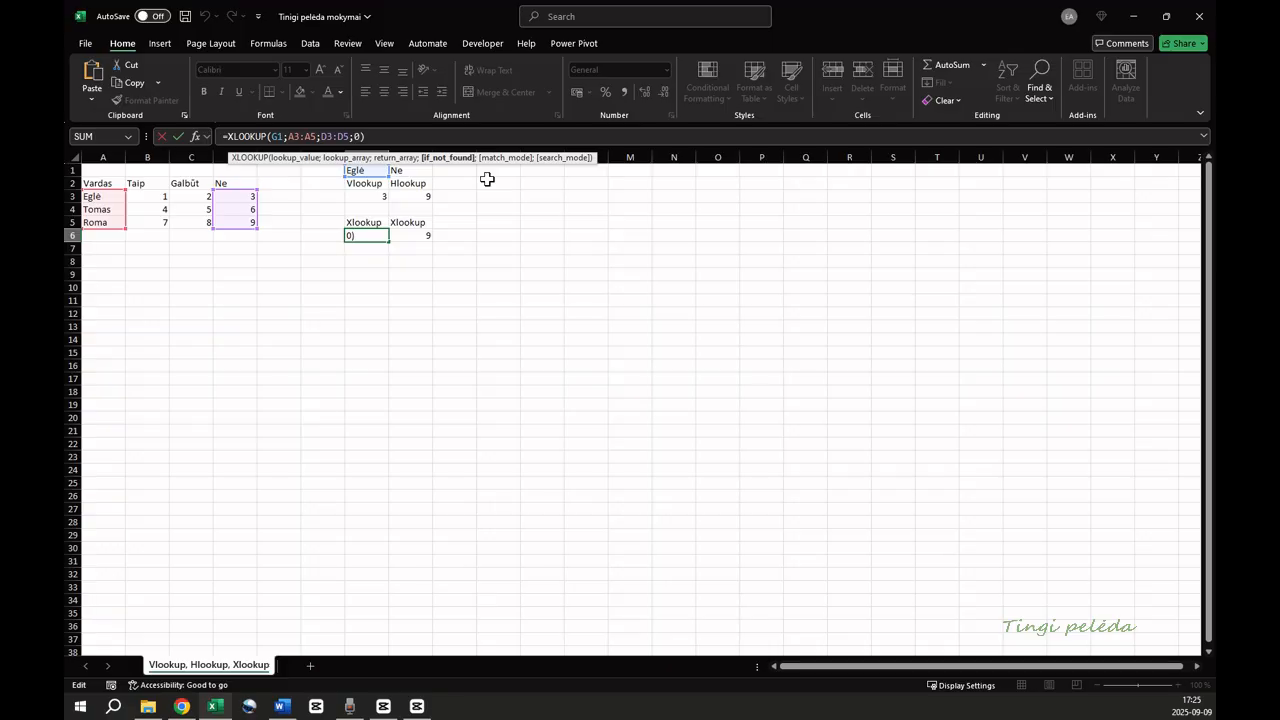
{"action": "type", "text": ";"}
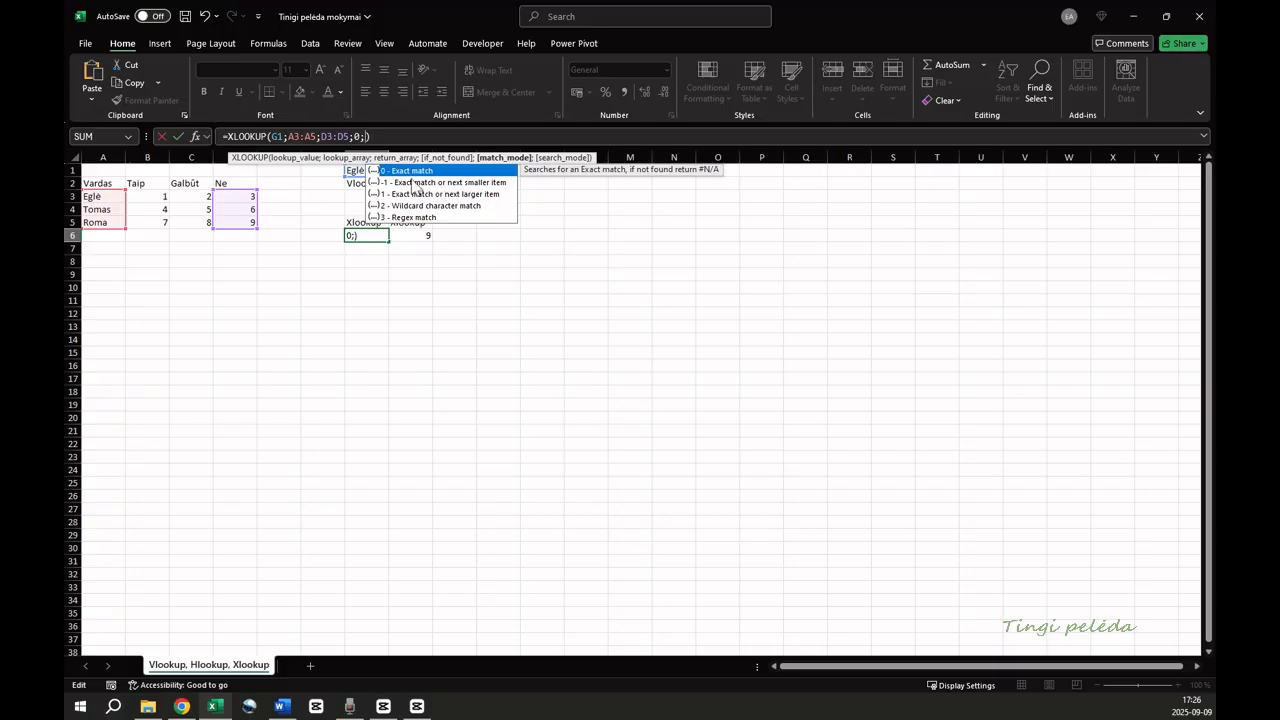
{"action": "left_click", "coordinate": [479, 185]}
{"action": "double_click", "coordinate": [479, 185]}
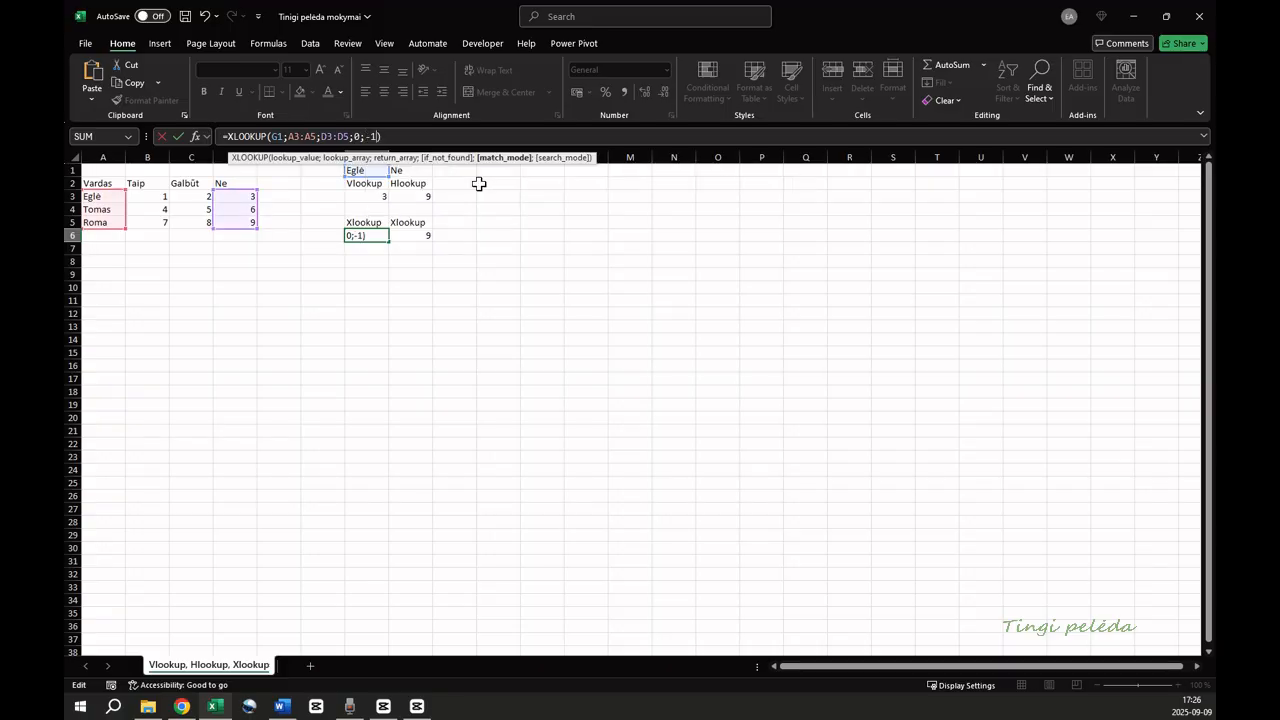
{"action": "key", "text": "Return"}
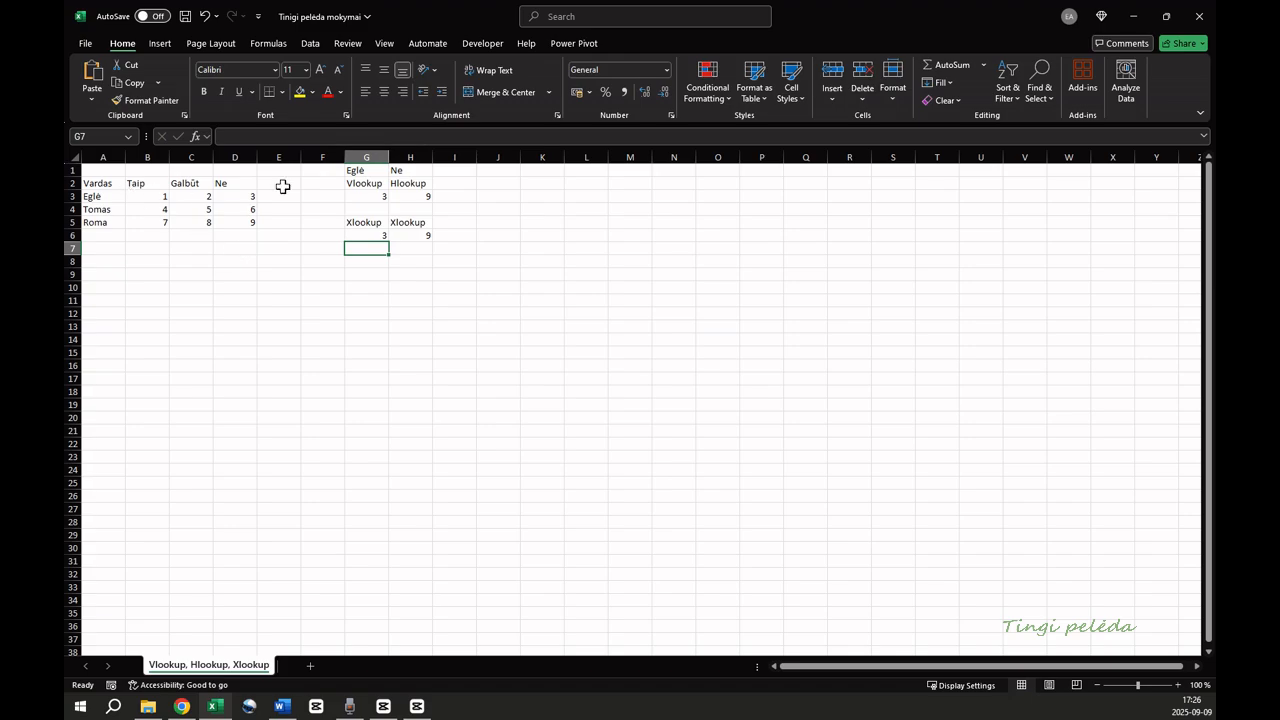
Step: Replace the lookup value in G1 with 5 and the first two names in A3 and A4 with 4 and 5
{"action": "left_click", "coordinate": [363, 172]}
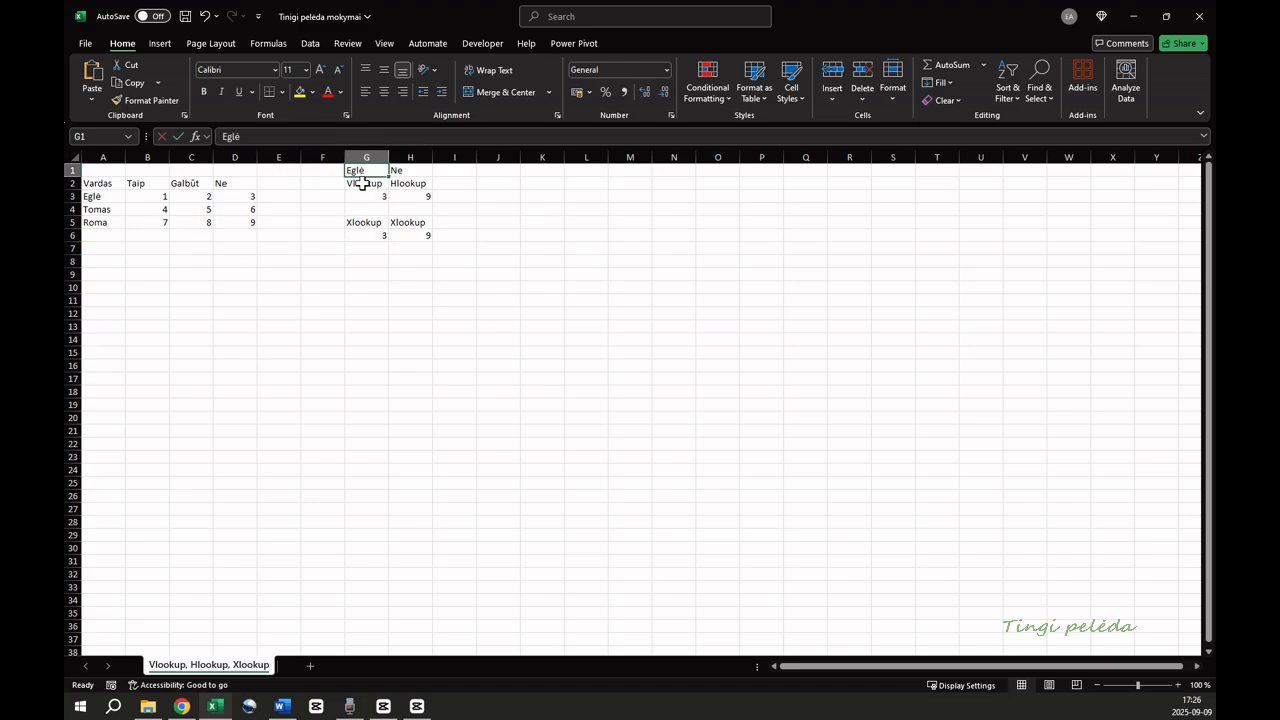
{"action": "type", "text": "5"}
{"action": "key", "text": "Return"}
{"action": "left_click", "coordinate": [114, 196]}
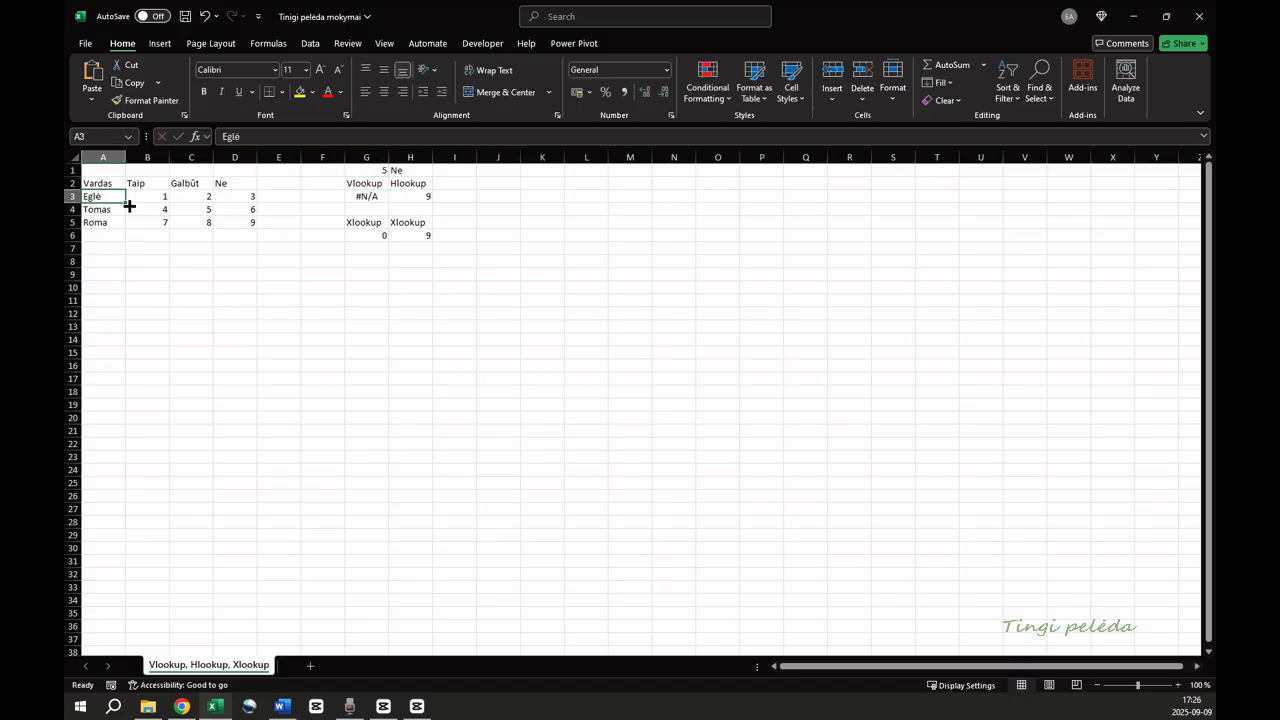
{"action": "type", "text": "4"}
{"action": "key", "text": "Return"}
{"action": "type", "text": "5"}
{"action": "key", "text": "Return"}
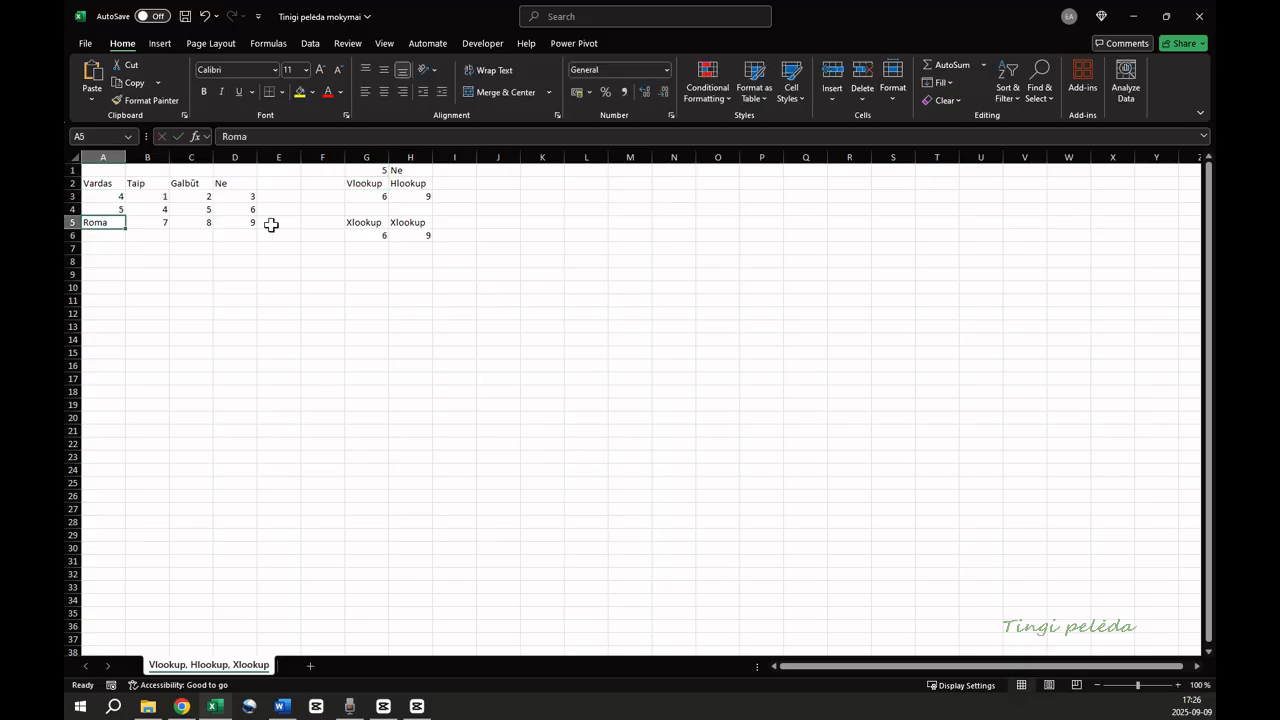
Step: Clear A4 to test the next-smaller match, and check the corresponding value in D3
{"action": "left_click", "coordinate": [228, 210]}
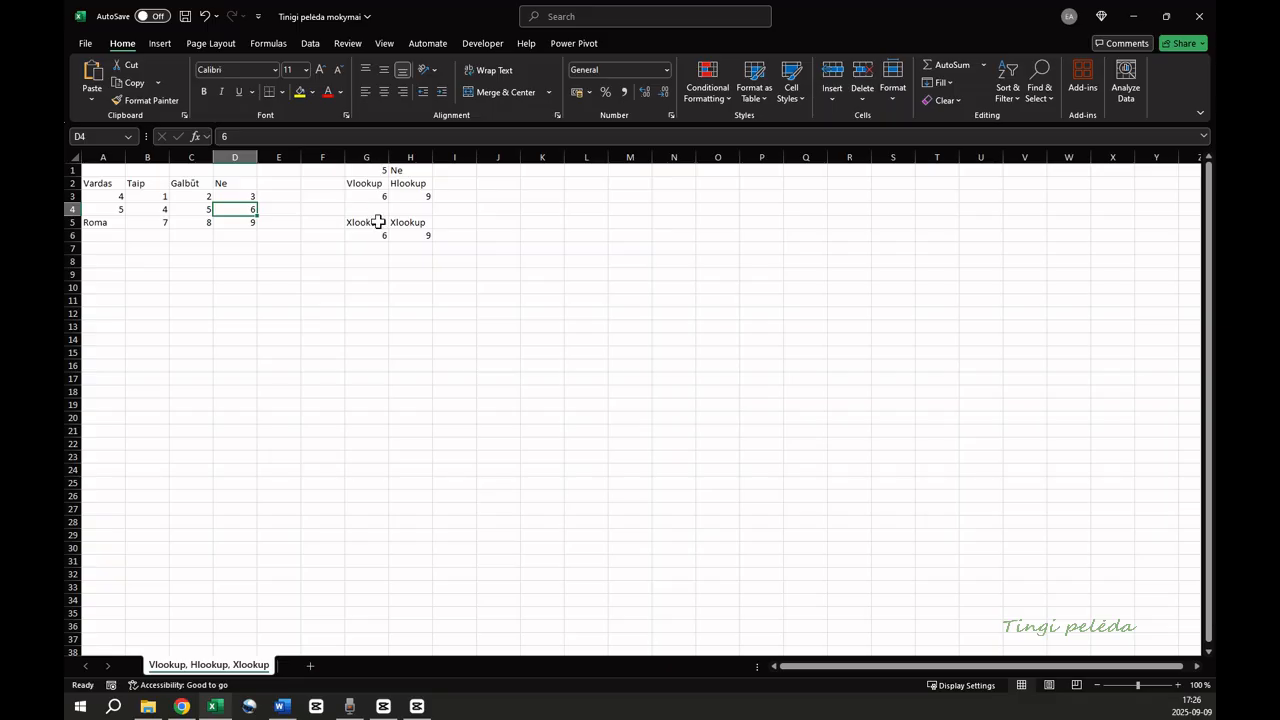
{"action": "left_click", "coordinate": [106, 208]}
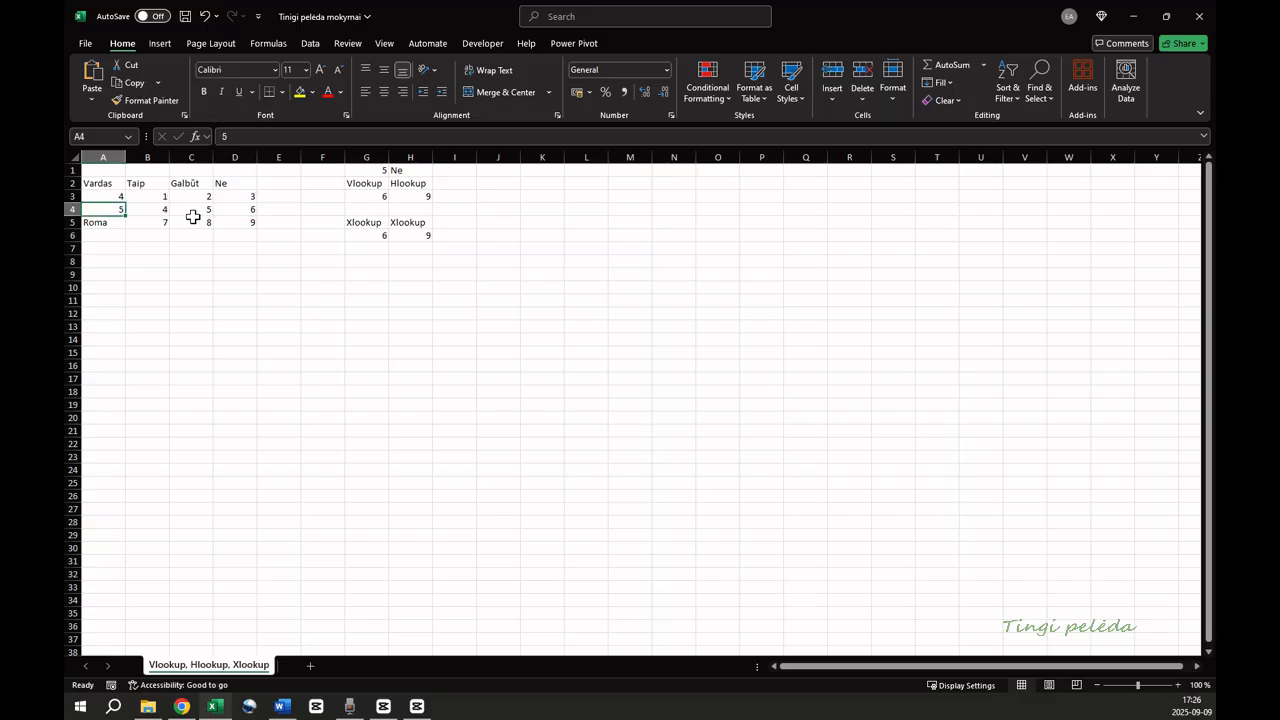
{"action": "key", "text": "Delete"}
{"action": "left_click", "coordinate": [242, 197]}
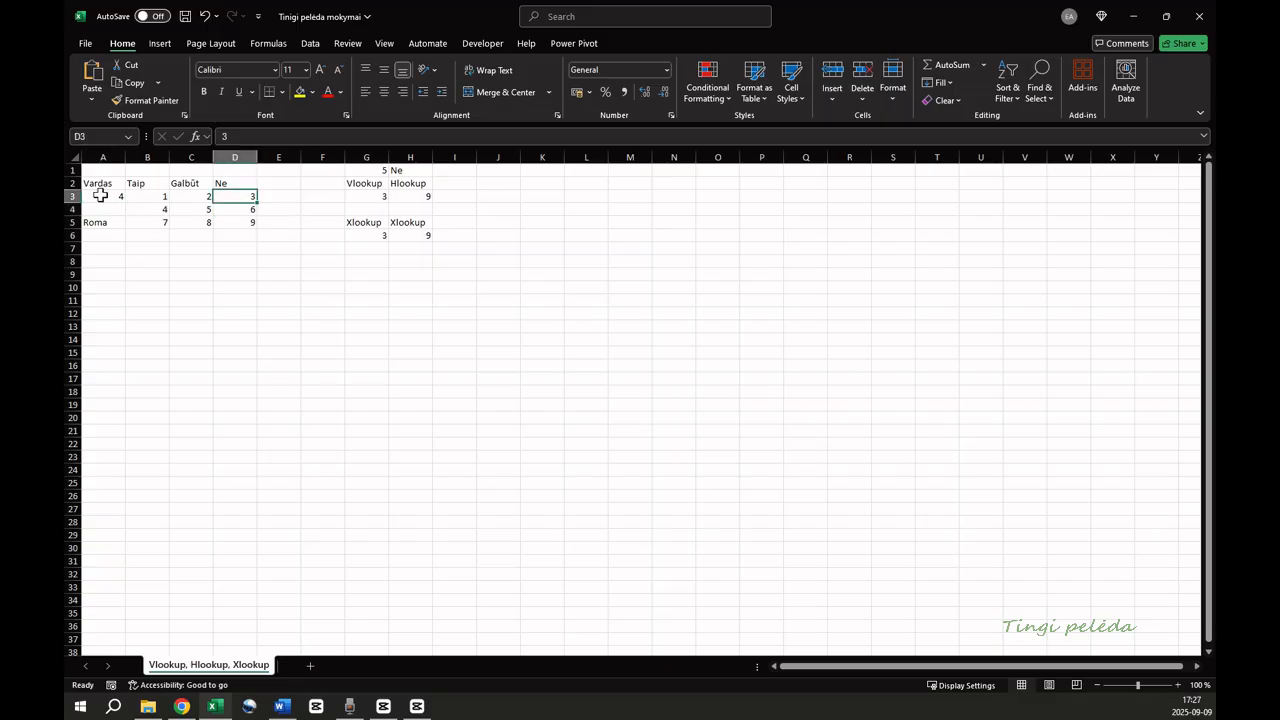
Step: Change the match mode of the XLOOKUP formula in G6 to 1 (exact match or next larger item) and start its search mode argument
{"action": "left_click", "coordinate": [362, 238]}
{"action": "left_click", "coordinate": [373, 136]}
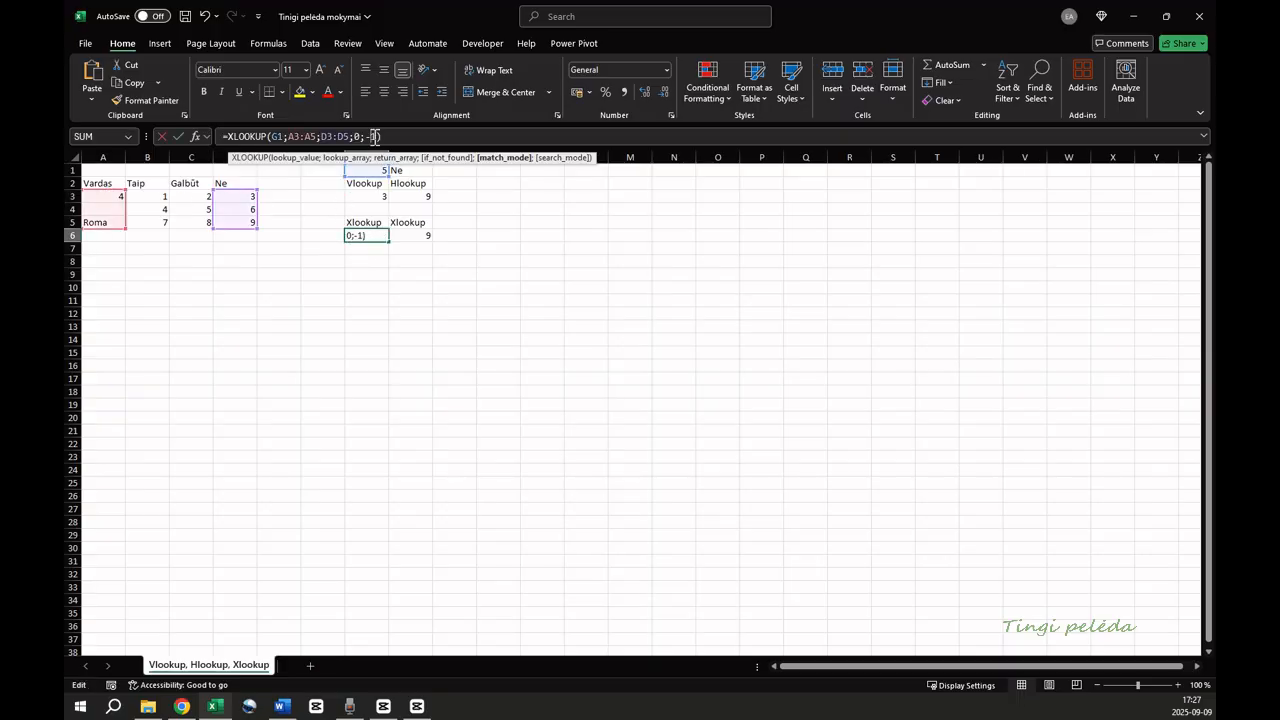
{"action": "key", "text": "BackSpace"}
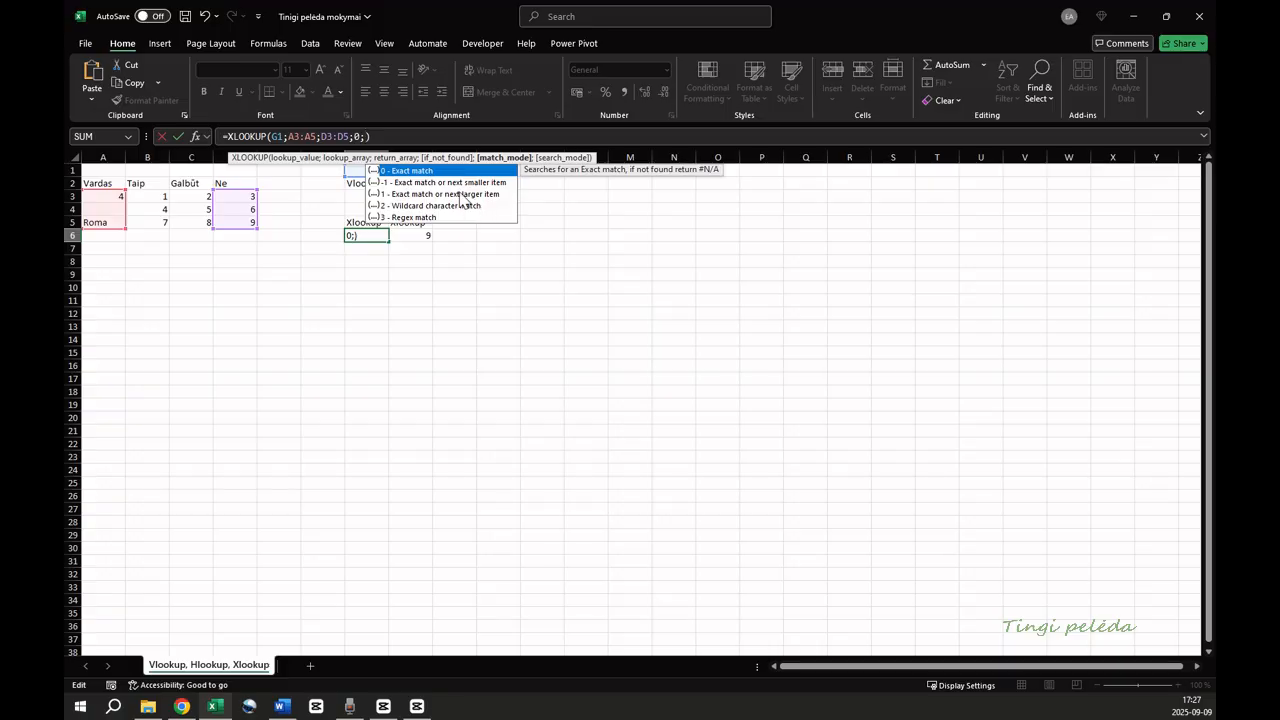
{"action": "type", "text": "1"}
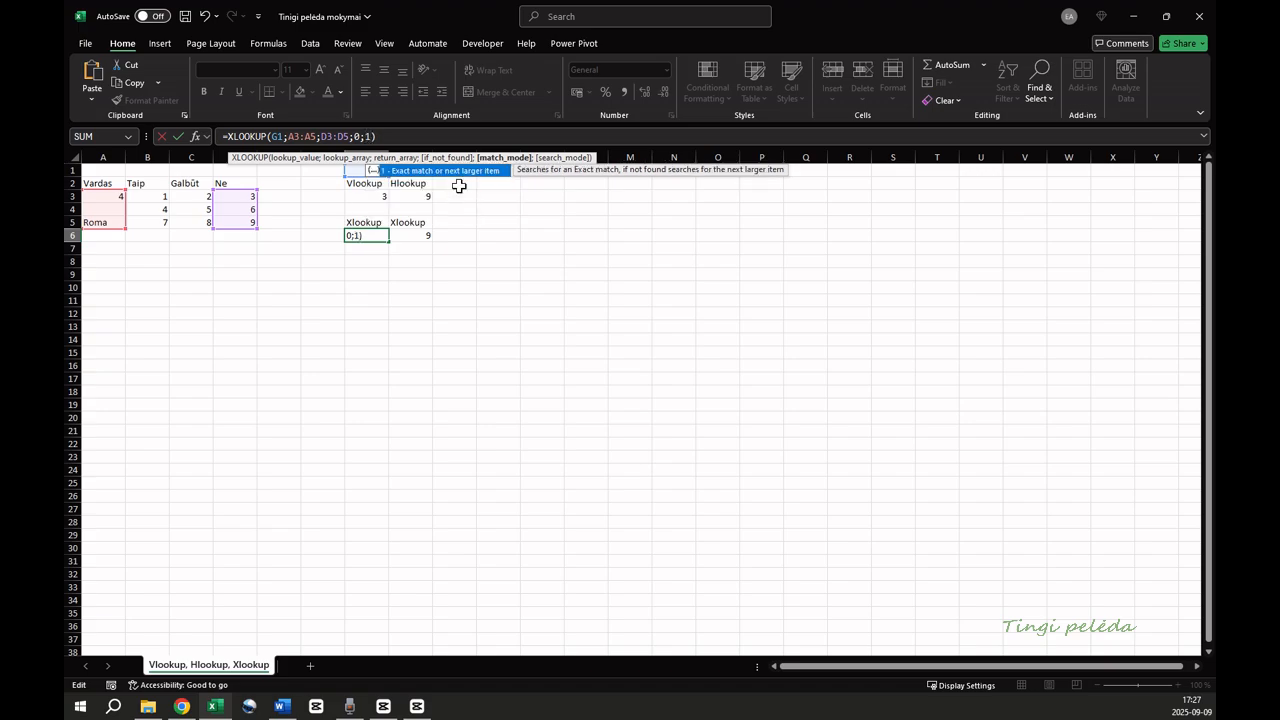
{"action": "type", "text": ";"}
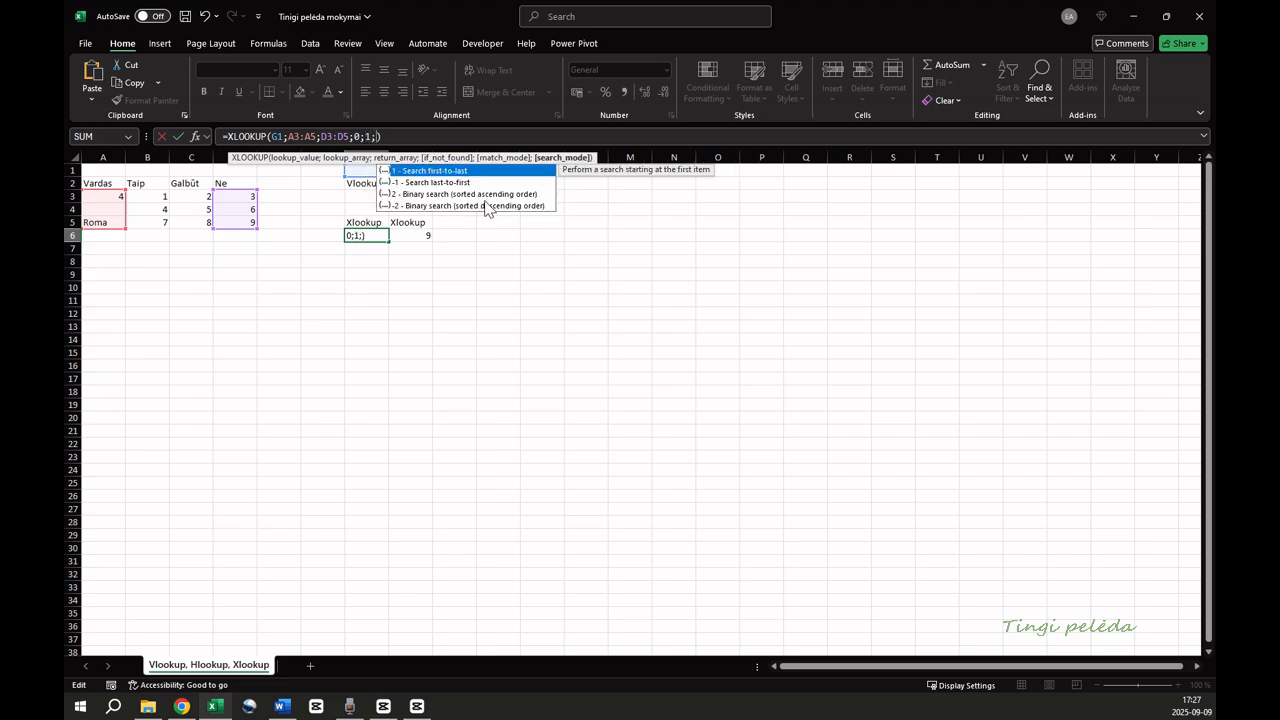